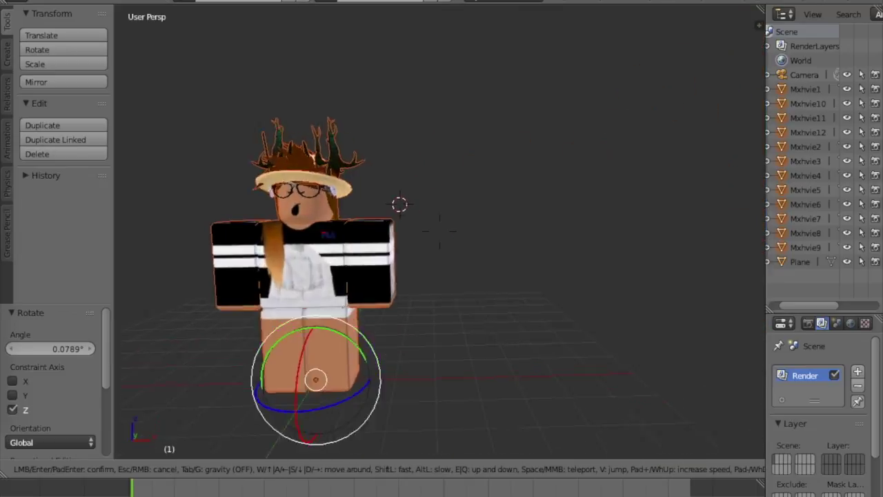
Set the origins of all the selected avatar parts to their geometry, then select individual parts to check their pivots.
key(s)
click(439, 231)
right_click(483, 246)
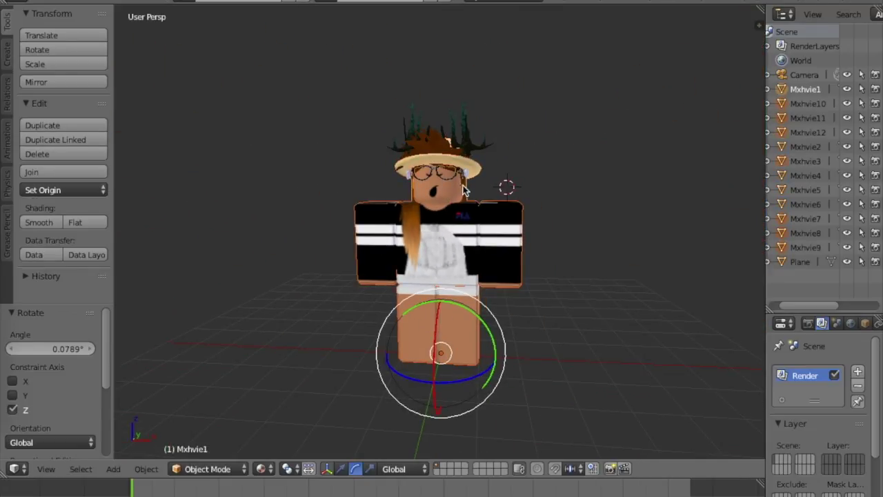
click(62, 189)
click(47, 223)
right_click(448, 299)
right_click(436, 190)
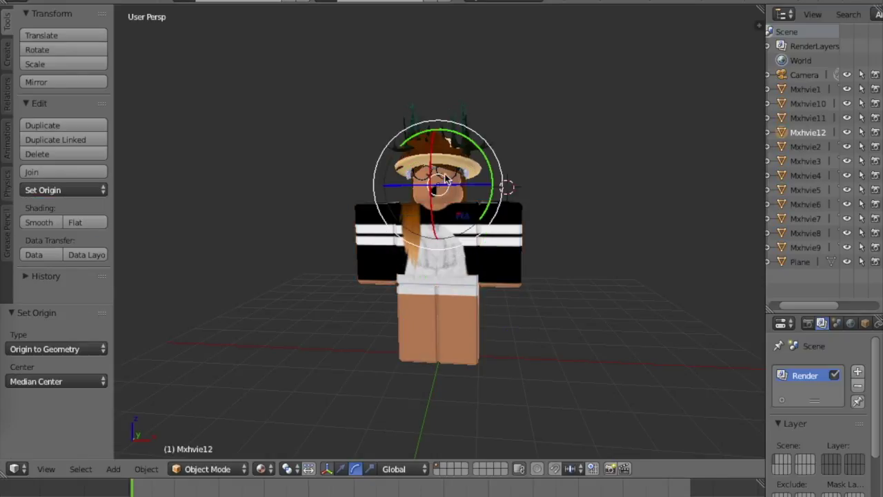
Select the avatar's left arm and move it along X, clear of the torso.
right_click(486, 269)
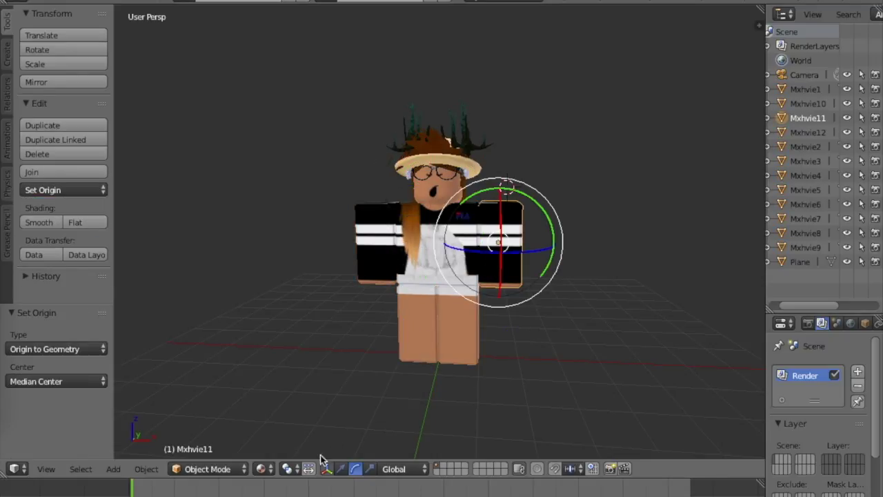
click(341, 468)
scroll(440, 233, up, 5)
drag(548, 217, 599, 216)
In Edit Mode, subdivide the left arm's mesh three times and remove its double vertices.
click(200, 468)
click(209, 435)
scroll(48, 239, down, 4)
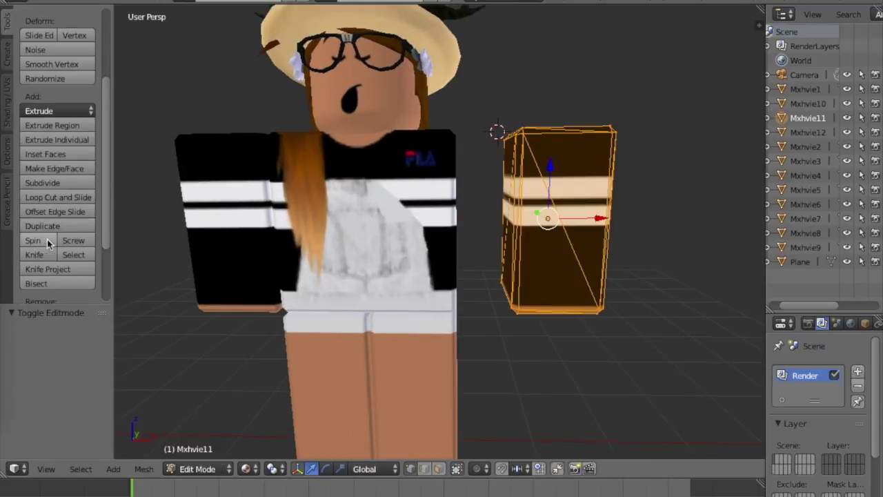
click(54, 185)
click(54, 185)
click(53, 185)
scroll(55, 190, down, 3)
click(60, 256)
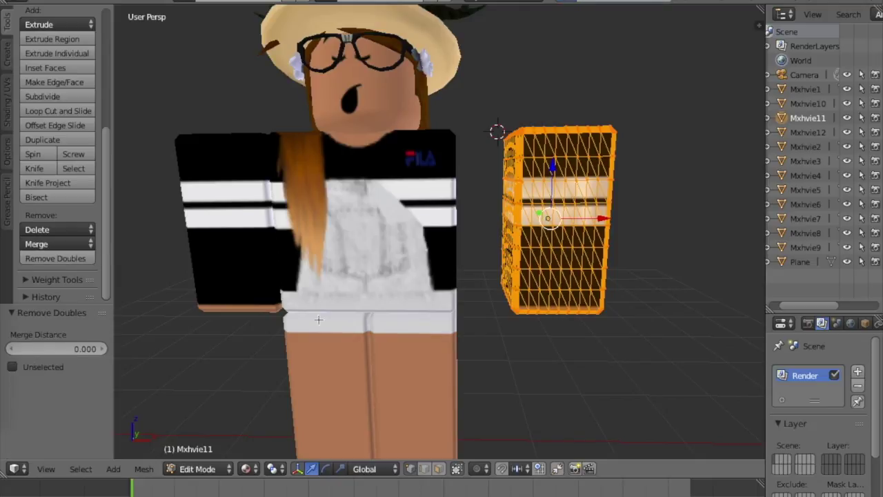
Clear the selection and lasso-select the vertices on the lower front of the left arm.
key(a)
key(shift+f)
key(w)
key(Escape)
mouse_move(408, 148)
ctrl+mouse_down()
mouse_move(435, 258)
mouse_move(408, 165)
mouse_move(453, 200)
ctrl+mouse_up()
Add the lower vertices on the left arm's outer side to the selection.
key(shift+f)
key(d)
click(430, 226)
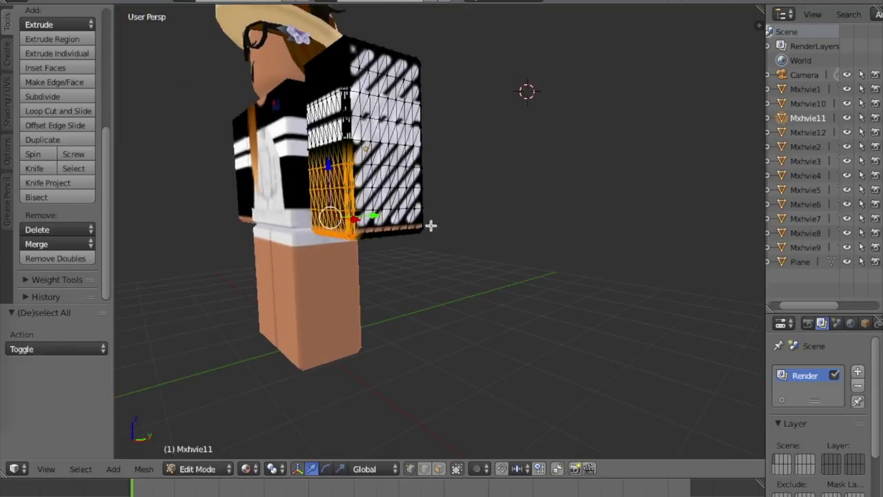
ctrl+drag(441, 178, 354, 233)
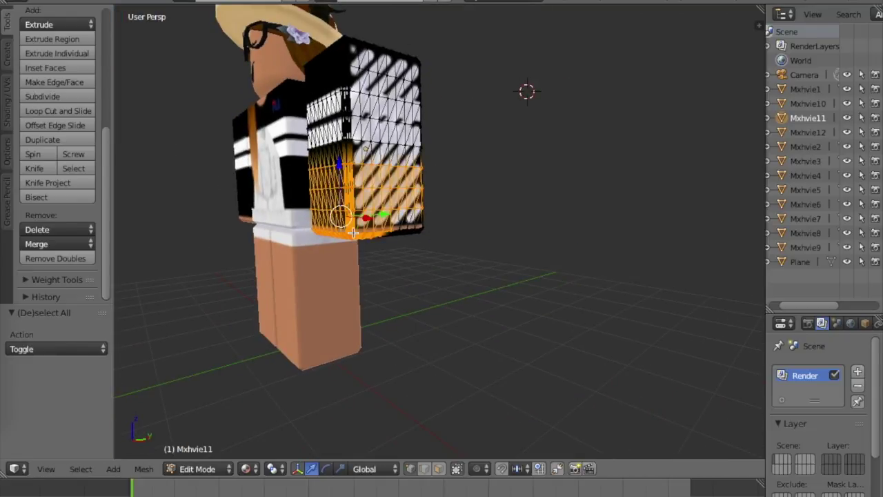
ctrl+drag(315, 252, 313, 242)
ctrl+drag(346, 165, 339, 148)
Extend the selection around the rear edge and lower back face of the left arm.
key(shift+f)
key(w)
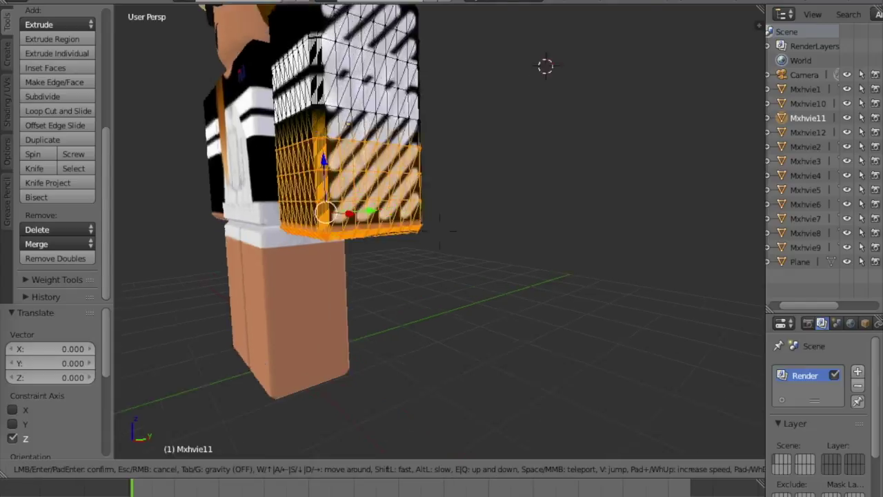
key(d)
key(s)
click(440, 231)
ctrl+drag(442, 144, 403, 264)
key(shift+f)
key(d)
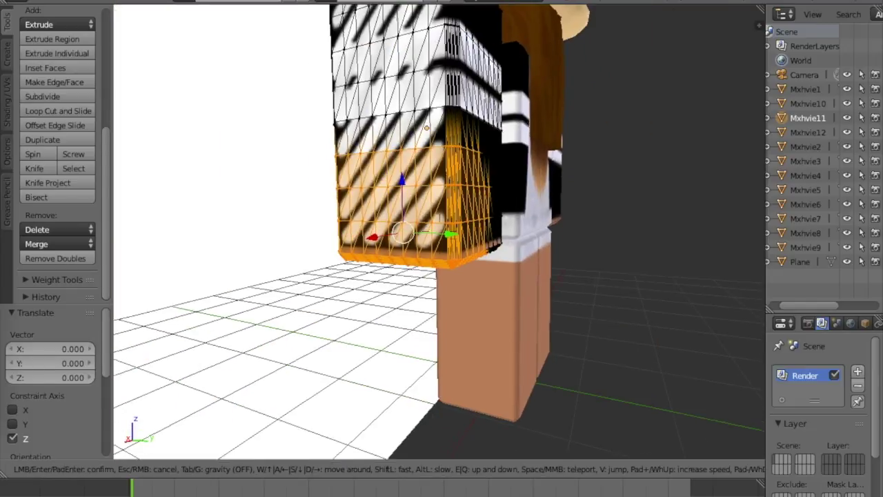
click(440, 231)
mouse_move(328, 140)
ctrl+mouse_down()
mouse_move(400, 150)
mouse_move(329, 240)
ctrl+mouse_up()
Add the lower vertices on the left arm's inner side, completing the selection around the forearm.
key(shift+f)
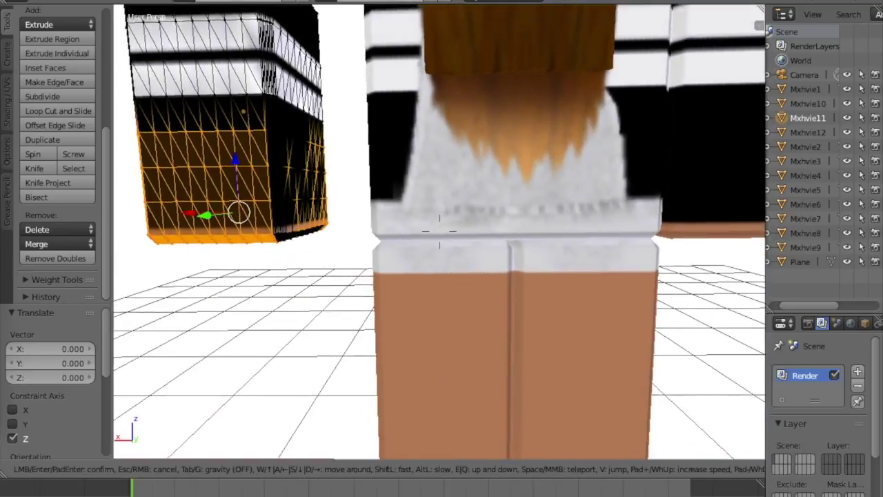
click(335, 141)
ctrl+drag(397, 160, 234, 226)
drag(281, 146, 249, 238)
key(ctrl+z)
drag(277, 139, 293, 160)
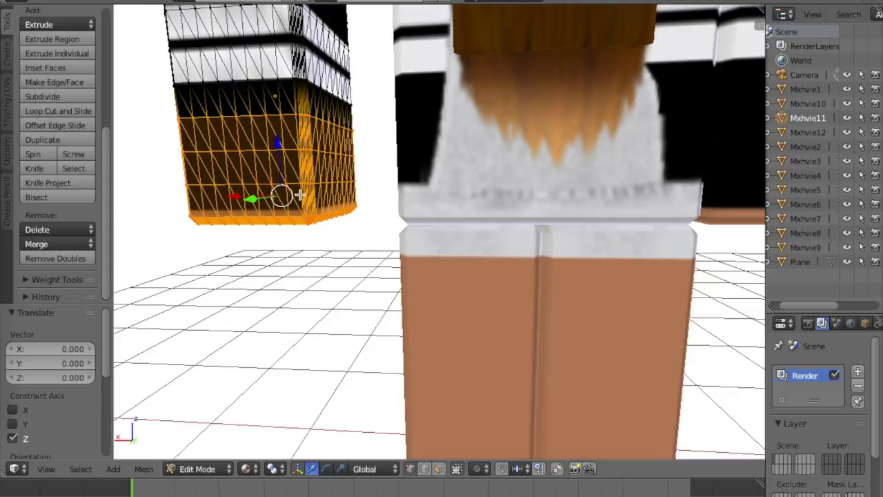
Bend the selected left forearm inward by rotating it about the Y axis, and shift it into line with the upper arm.
key(shift+f)
click(440, 233)
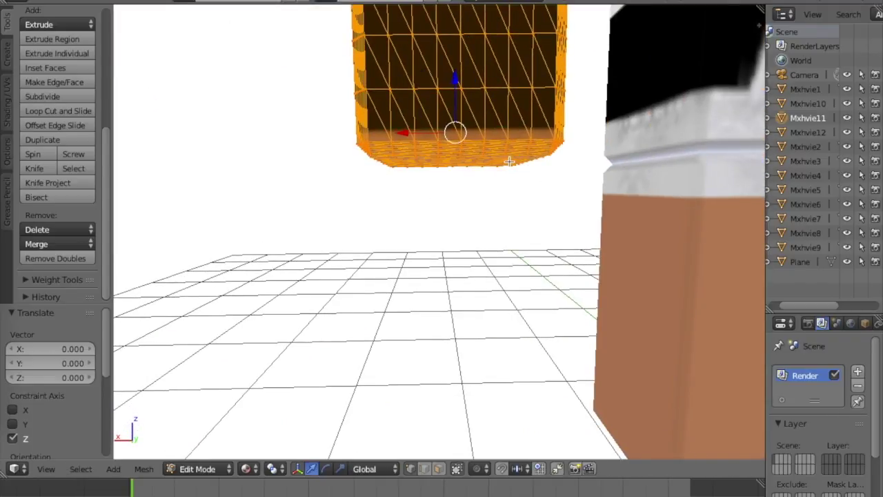
key(shift+f)
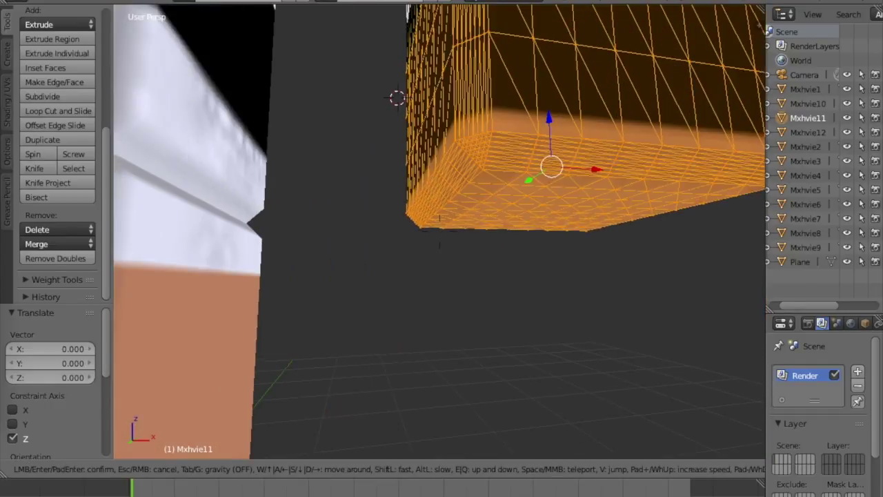
key(s)
key(w)
key(a)
key(w)
key(s)
key(d)
click(291, 431)
click(327, 469)
drag(432, 218, 431, 263)
click(327, 469)
drag(399, 216, 403, 217)
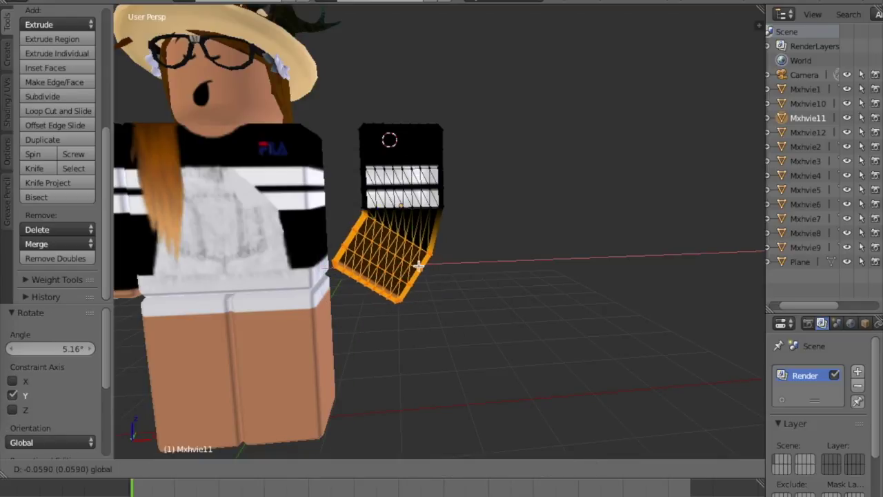
In Object Mode, move the bent left arm back against the torso, -0.628 along X and -0.058 along Y.
click(197, 469)
click(197, 451)
drag(453, 205, 402, 208)
key(shift+f)
key(w)
key(s)
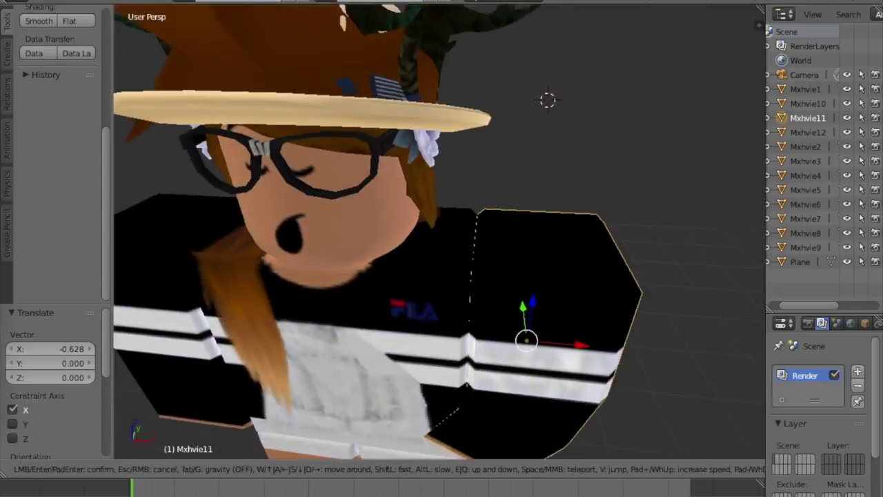
click(509, 206)
drag(544, 212, 546, 212)
drag(504, 175, 501, 178)
Select the avatar's right arm and rotate it so that it points diagonally upward and outward.
key(shift+f)
key(w)
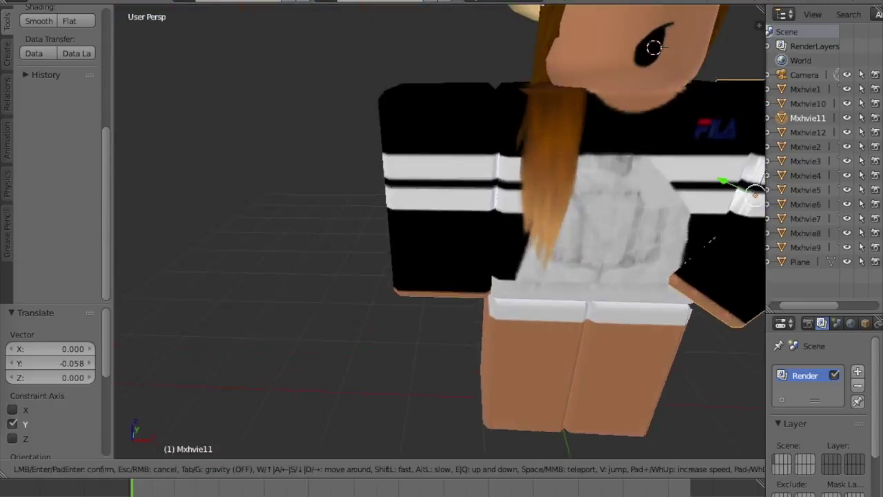
key(s)
click(439, 232)
right_click(421, 236)
click(355, 468)
drag(454, 192, 461, 278)
Move the raised right arm along X and Z so that its lower end meets the torso's shoulder.
click(342, 469)
drag(438, 198, 436, 151)
drag(490, 197, 466, 198)
drag(412, 145, 420, 129)
click(356, 468)
click(342, 470)
drag(463, 180, 466, 178)
drag(412, 129, 412, 129)
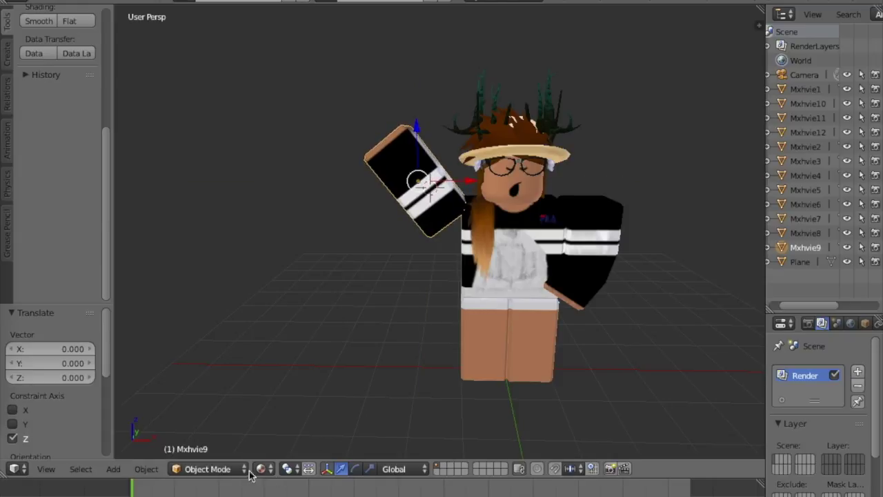
In Edit Mode, subdivide the right arm's mesh and remove its double vertices.
key(Tab)
click(42, 95)
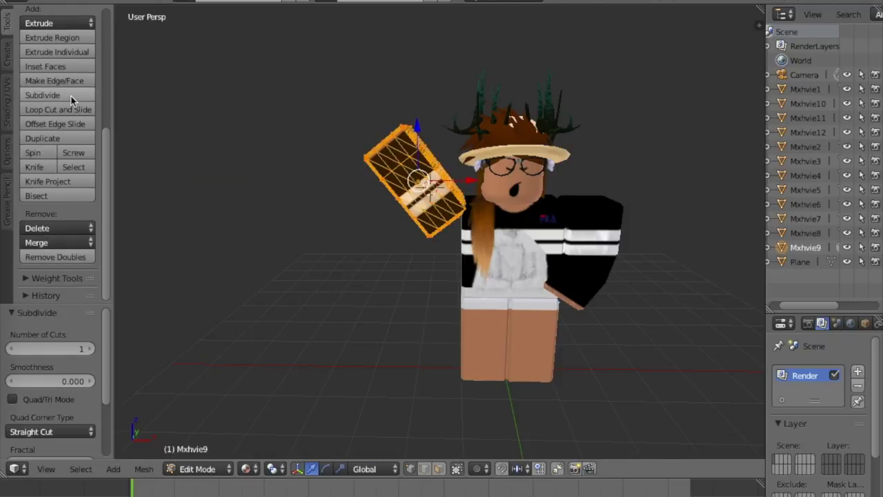
click(59, 255)
Clear the selection and lasso-select the vertices on the front of the right forearm.
key(a)
key(shift+f)
key(w)
click(438, 231)
mouse_move(430, 203)
ctrl+mouse_down()
mouse_move(517, 227)
mouse_move(498, 233)
ctrl+mouse_up()
mouse_move(474, 238)
ctrl+mouse_down()
mouse_move(481, 213)
mouse_move(487, 238)
mouse_move(513, 250)
ctrl+mouse_up()
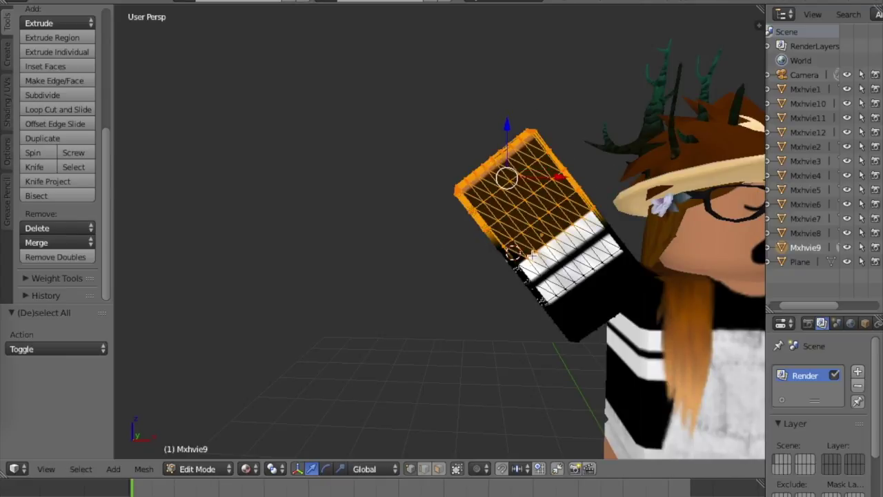
Add the right forearm's vertices on the side facing the head to the selection.
key(shift+f)
key(w)
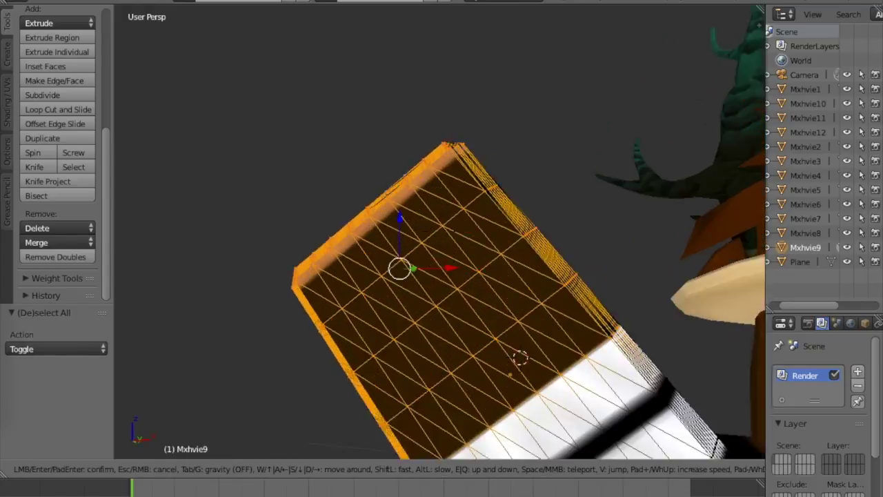
key(d)
key(s)
click(438, 230)
mouse_move(354, 173)
ctrl+mouse_down()
mouse_move(464, 239)
mouse_move(426, 247)
ctrl+mouse_up()
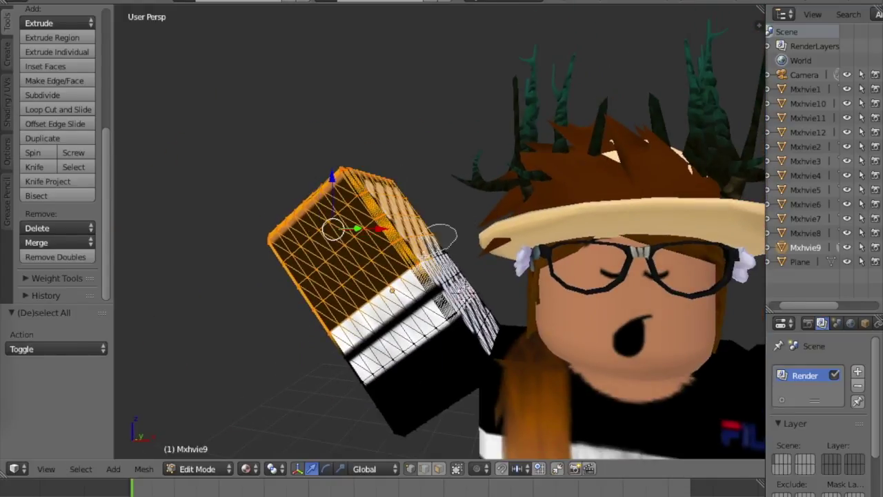
Extend the selection across the back and outer side of the right forearm.
key(shift+f)
key(w)
key(d)
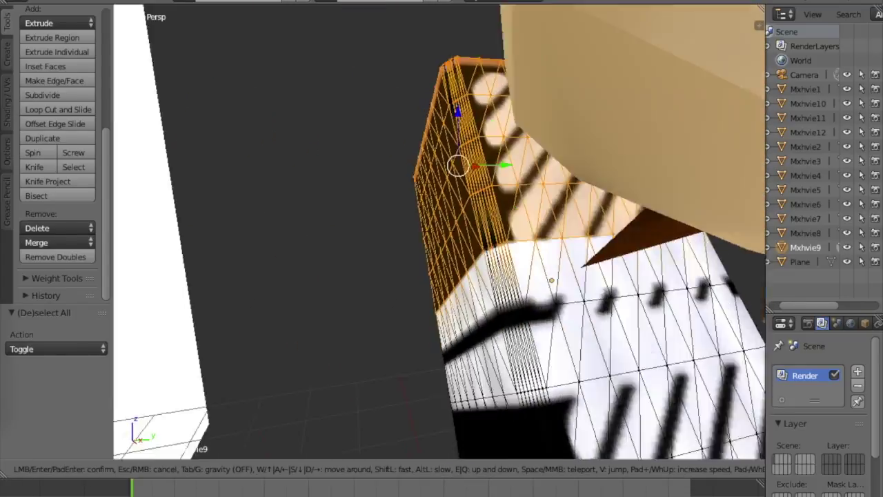
click(440, 232)
mouse_move(292, 49)
ctrl+mouse_down()
mouse_move(343, 295)
mouse_move(222, 213)
ctrl+mouse_up()
key(shift+f)
key(d)
key(a)
key(s)
click(440, 231)
mouse_move(339, 125)
ctrl+mouse_down()
mouse_move(340, 288)
mouse_move(264, 286)
ctrl+mouse_up()
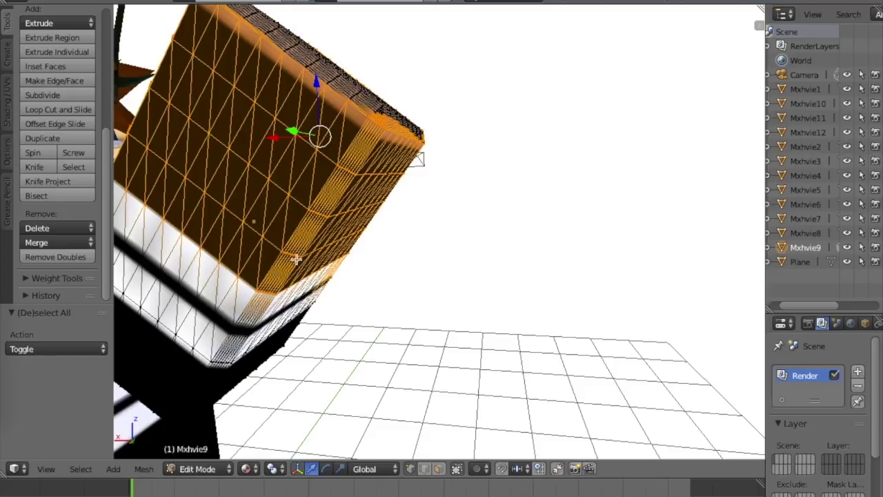
Add the end face of the right hand to the selection.
key(shift+f)
key(d)
key(s)
click(442, 232)
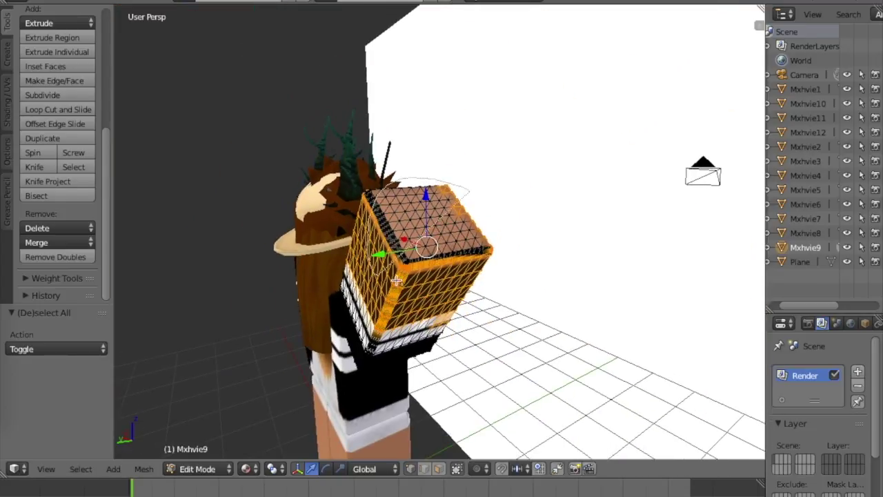
ctrl+drag(397, 281, 404, 174)
Add the missed vertices along the upper corner of the right hand's end to the selection.
key(shift+f)
key(d)
key(w)
key(a)
key(d)
click(440, 231)
key(shift+f)
key(d)
key(w)
key(s)
click(440, 231)
mouse_move(385, 202)
ctrl+mouse_down()
mouse_move(313, 364)
mouse_move(359, 247)
ctrl+mouse_up()
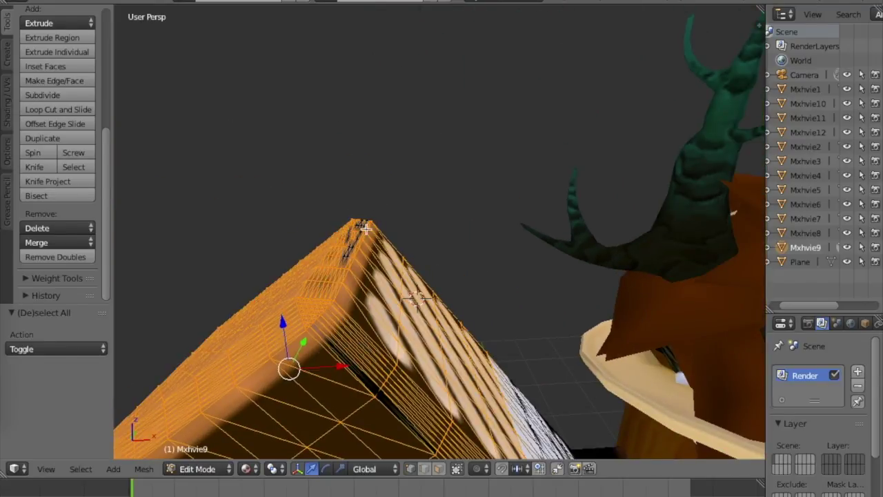
Try moving the selected right forearm along Z, and undo the move.
key(shift+f)
key(s)
click(440, 231)
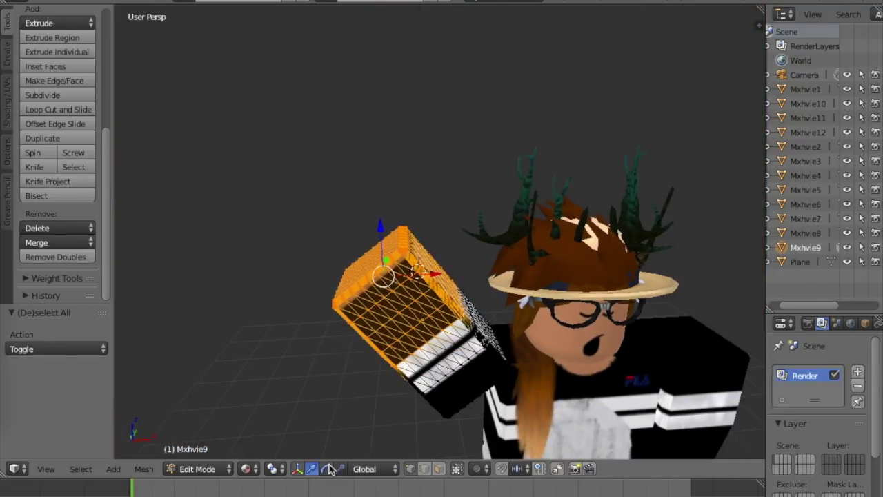
drag(381, 225, 383, 232)
key(ctrl+z)
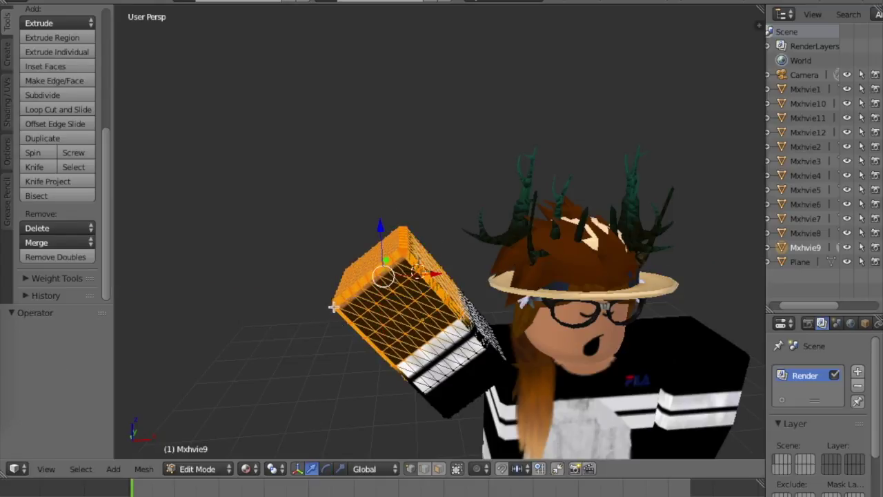
Add the remaining vertices at the outer corner of the right hand to the selection.
ctrl+drag(332, 327, 354, 304)
key(shift+f)
key(w)
click(440, 231)
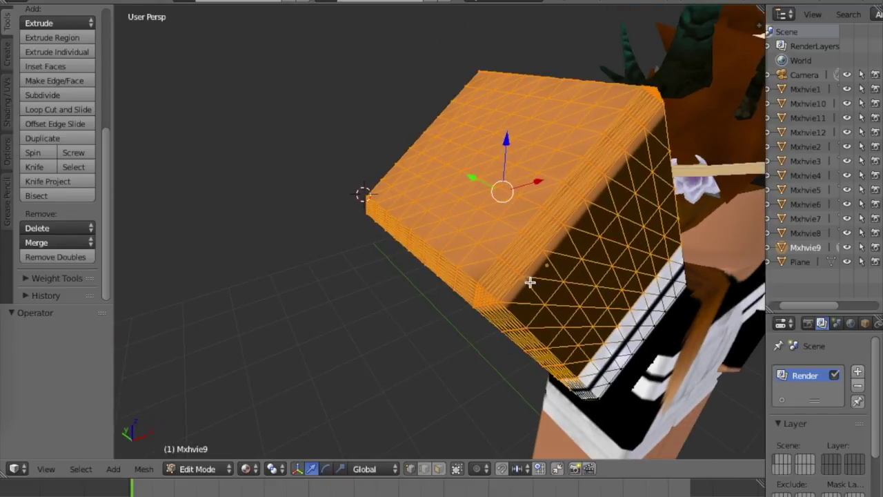
Try rotating and shifting the selected right forearm, and undo both changes.
click(332, 464)
drag(465, 174, 477, 160)
click(311, 471)
key(shift+f)
key(s)
click(440, 231)
drag(369, 207, 371, 272)
key(ctrl+z)
key(ctrl+z)
Box-select the missed vertices along the rear inner edge of the right forearm.
key(shift+f)
key(w)
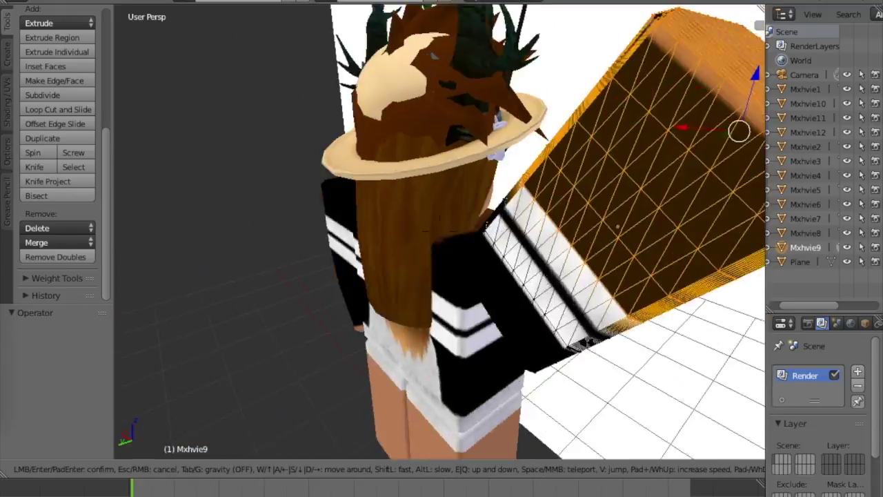
click(440, 231)
key(b)
drag(467, 154, 532, 198)
key(shift+f)
key(w)
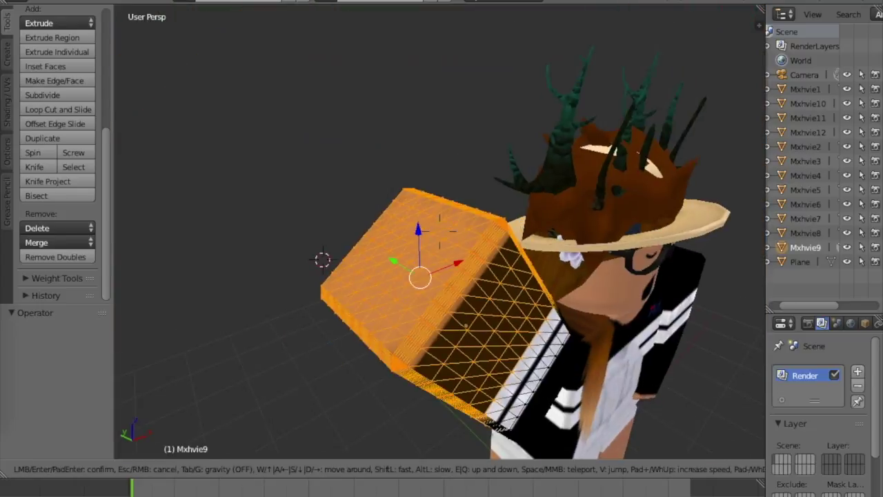
Rotate the selected right forearm slightly and shift it along X and Z to bend the arm at the elbow.
click(440, 231)
click(326, 469)
drag(281, 203, 293, 206)
click(313, 471)
drag(328, 251, 375, 253)
drag(299, 202, 305, 188)
drag(349, 233, 345, 235)
Examine the bent right arm up close in Object Mode, and return to Edit Mode.
key(shift+f)
key(s)
click(440, 233)
click(228, 471)
click(207, 452)
key(shift+f)
key(w)
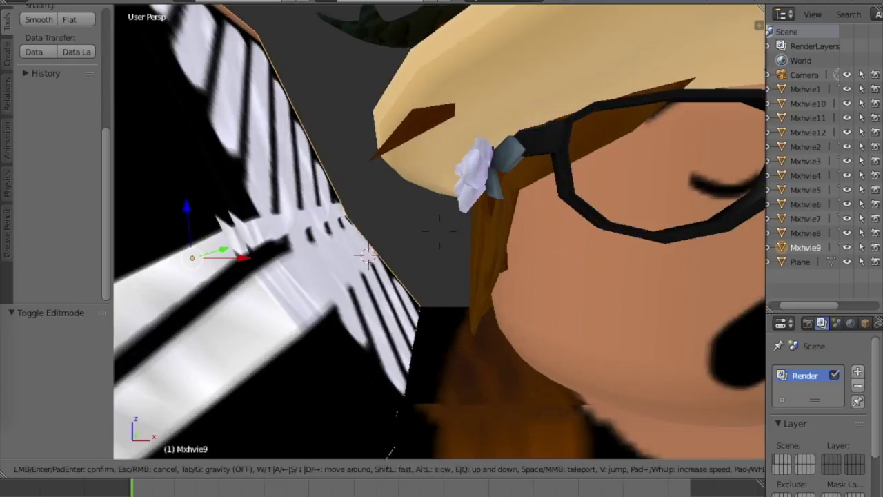
key(s)
click(440, 232)
click(228, 469)
click(226, 439)
Undo the rotation and the moves of the right forearm.
key(ctrl+z)
key(ctrl+z)
key(ctrl+z)
key(ctrl+z)
Clear the selection and lasso-select the hand end of the right forearm, including vertices on its rear side.
key(a)
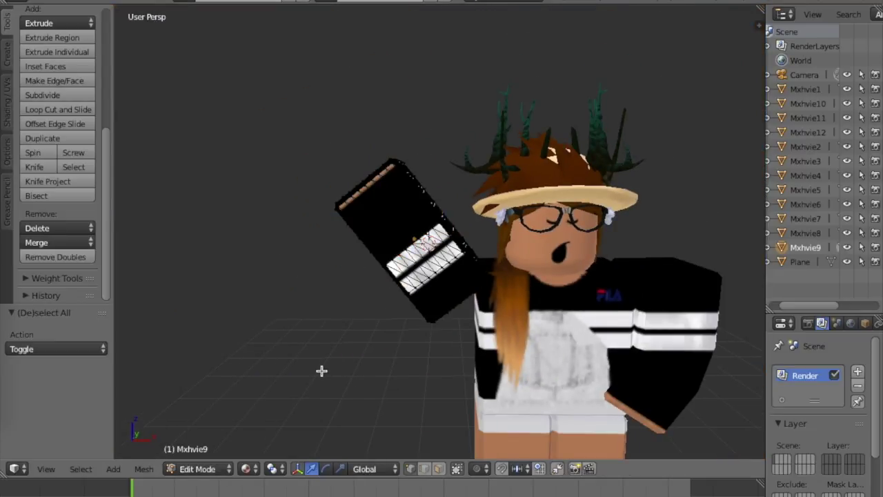
ctrl+drag(320, 211, 339, 277)
click(382, 166)
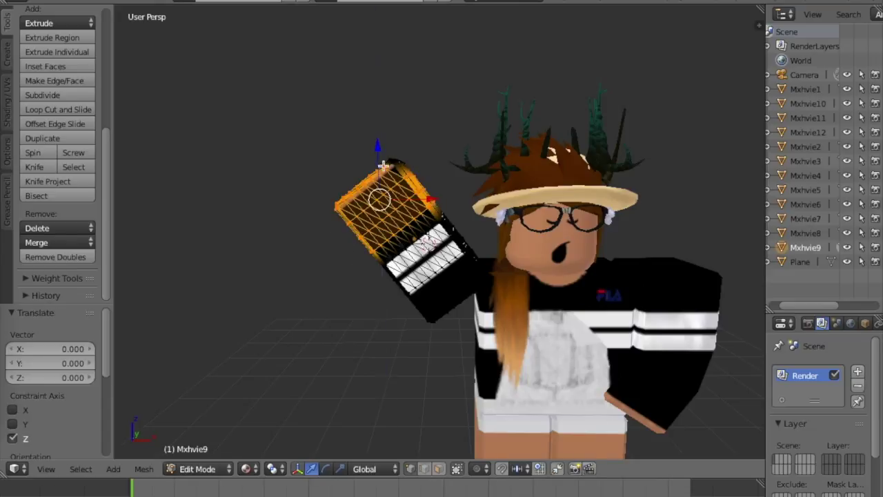
key(shift+f)
key(w)
click(441, 234)
ctrl+drag(241, 128, 270, 169)
key(shift+f)
key(w)
key(s)
click(440, 232)
mouse_move(250, 139)
ctrl+mouse_down()
mouse_move(268, 245)
mouse_move(283, 230)
ctrl+mouse_up()
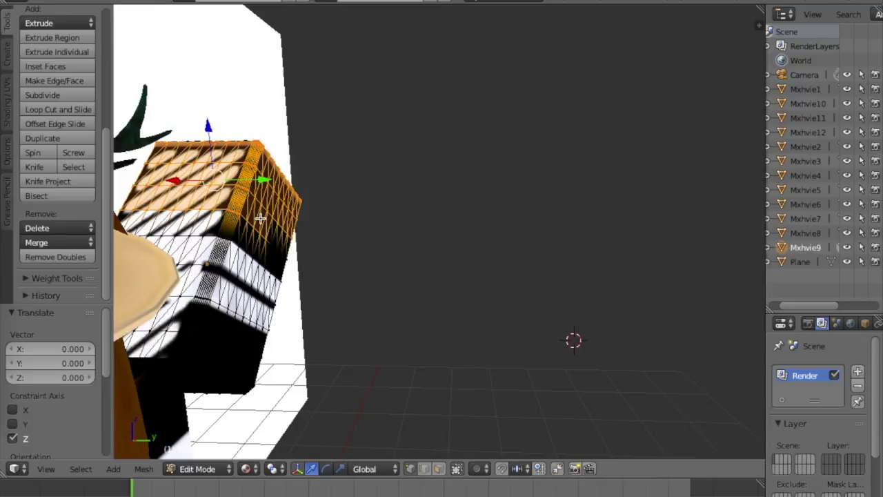
Try moving the selected right forearm vertices, and undo the move.
key(g)
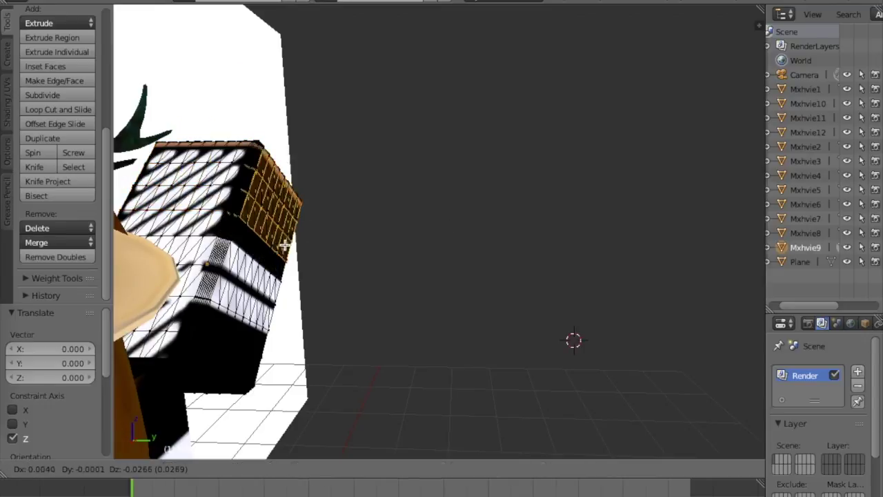
click(283, 244)
key(ctrl+z)
Add the missed vertices along the rear outer and front outer edges of the right forearm to the selection.
key(shift+f)
key(w)
click(439, 233)
mouse_move(368, 209)
ctrl+mouse_down()
mouse_move(242, 266)
mouse_move(257, 237)
ctrl+mouse_up()
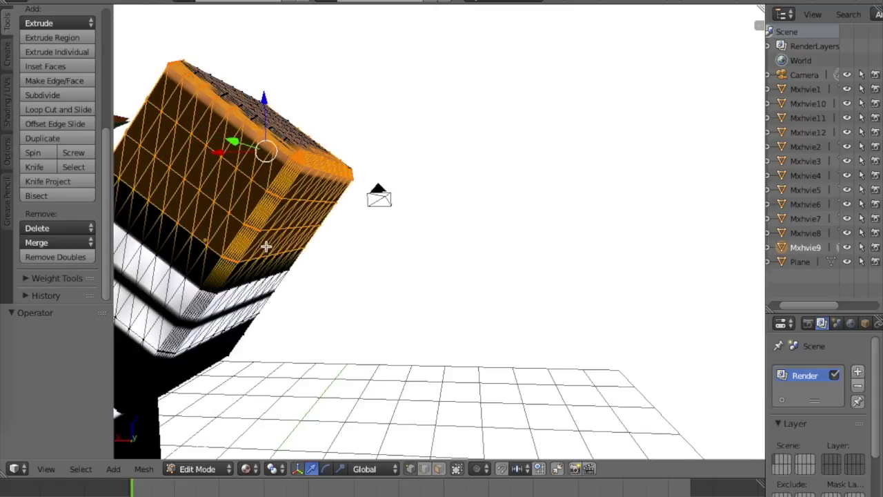
key(shift+f)
key(w)
click(438, 234)
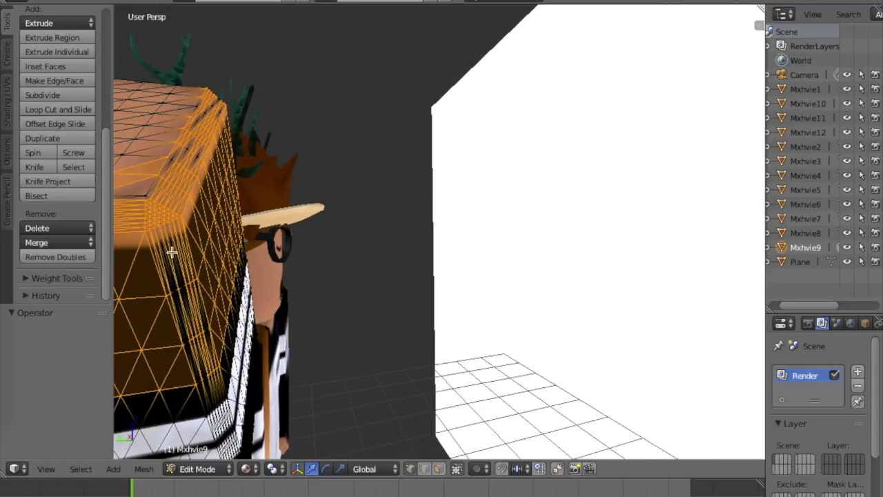
ctrl+drag(225, 326, 194, 343)
key(shift+f)
key(s)
click(438, 228)
mouse_move(384, 171)
ctrl+mouse_down()
mouse_move(363, 321)
mouse_move(373, 294)
ctrl+mouse_up()
Clear the selection and lasso-select the upper part of the right forearm's front and inner sides.
key(shift+f)
key(Return)
key(shift+f)
key(Return)
key(a)
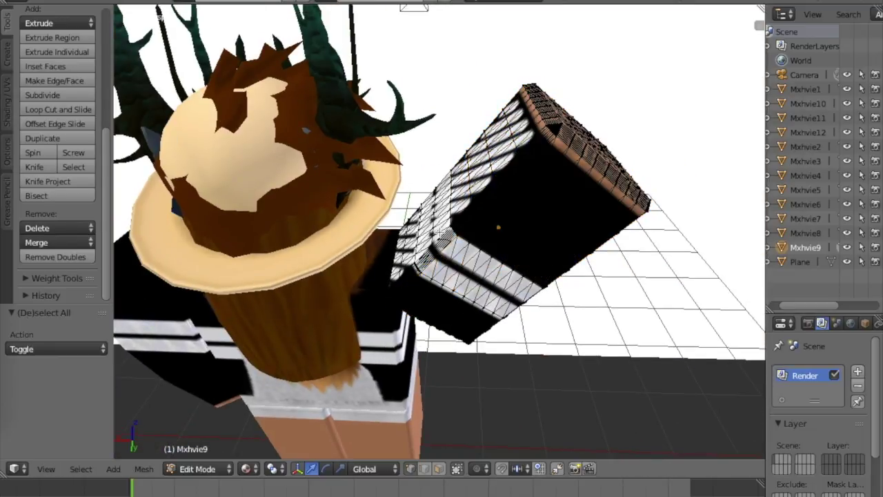
key(shift+f)
key(Return)
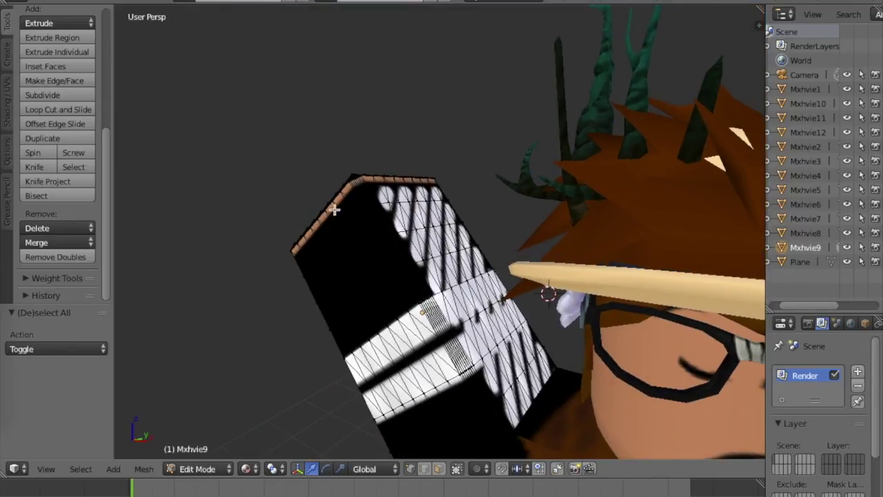
ctrl+drag(465, 200, 471, 214)
mouse_move(441, 168)
ctrl+mouse_down()
mouse_move(518, 252)
mouse_move(525, 243)
ctrl+mouse_up()
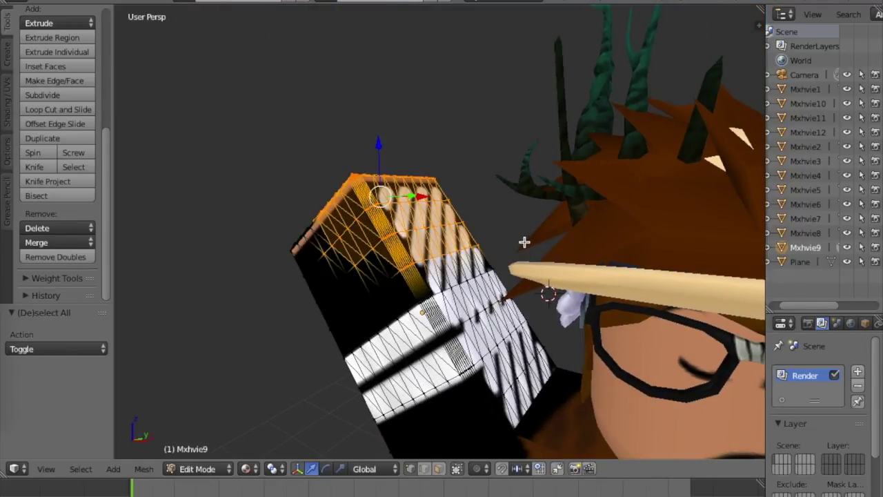
mouse_move(274, 265)
ctrl+mouse_down()
mouse_move(392, 253)
mouse_move(428, 259)
ctrl+mouse_up()
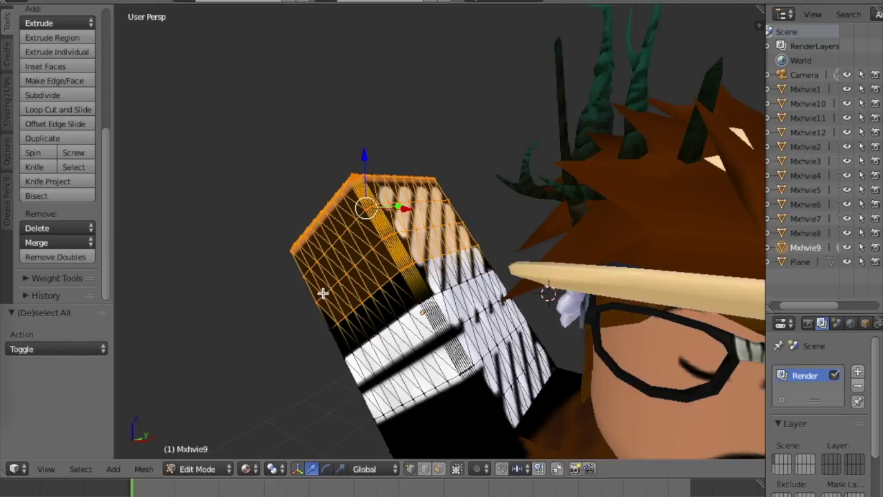
Add the missed vertices along the front outer edge and corner of the right forearm to the selection.
key(shift+f)
key(a)
click(440, 231)
mouse_move(533, 205)
ctrl+mouse_down()
mouse_move(470, 293)
mouse_move(565, 213)
ctrl+mouse_up()
middle_drag(577, 247, 380, 228)
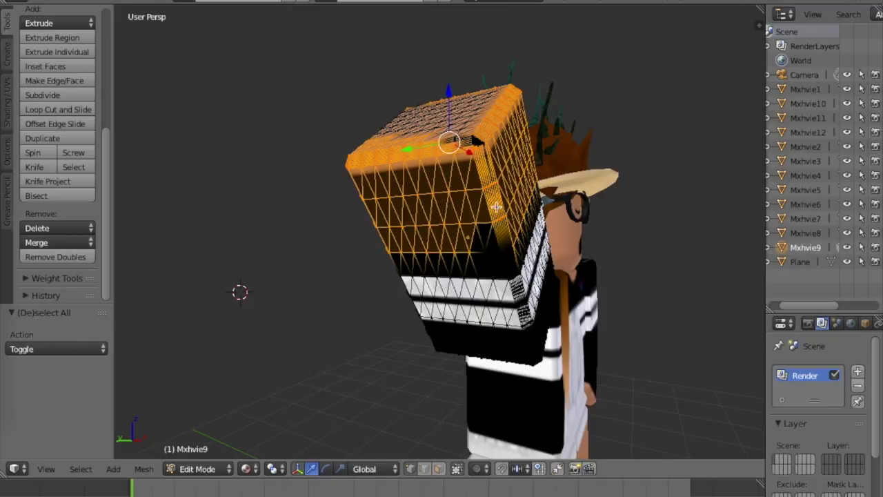
key(shift+f)
key(a)
click(440, 231)
mouse_move(546, 142)
ctrl+mouse_down()
mouse_move(424, 128)
mouse_move(556, 147)
ctrl+mouse_up()
click(453, 155)
Add the remaining vertices of the right hand's end face to the selection.
key(shift+f)
key(w)
key(d)
key(w)
key(a)
key(w)
key(s)
key(d)
key(a)
key(d)
click(440, 232)
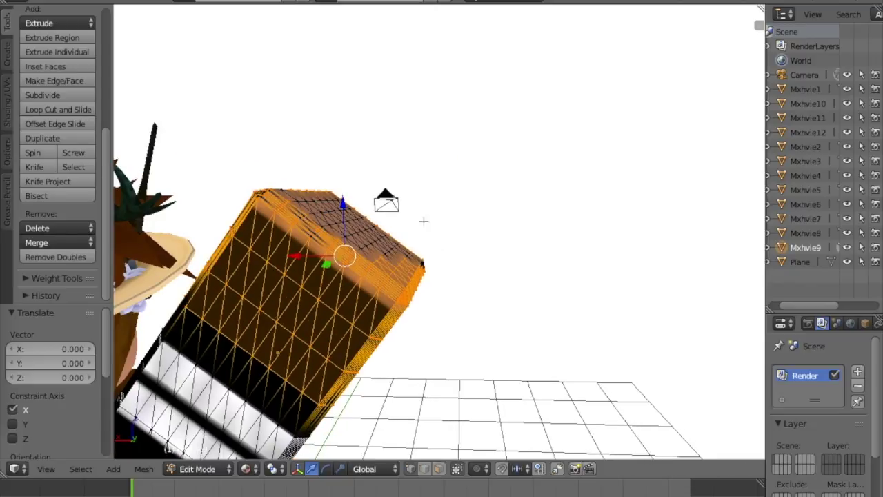
ctrl+drag(367, 276, 387, 200)
Duplicate the selected forearm mesh in place and add the missed vertices along its rear inner edge to the selection.
key(shift+f)
key(w)
key(d)
click(282, 185)
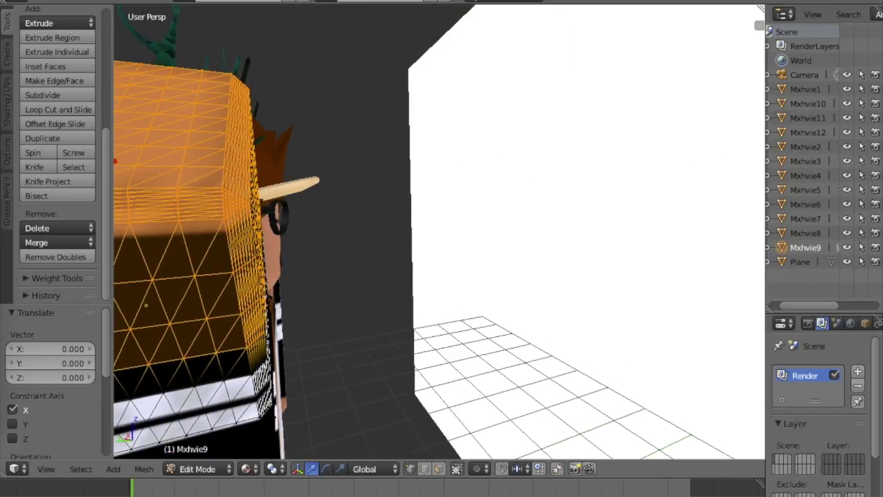
key(shift+f)
key(Return)
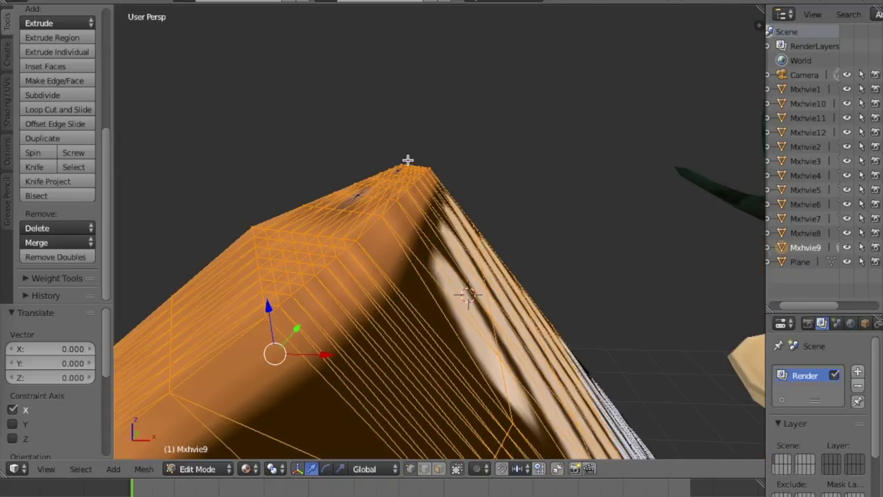
key(shift+f)
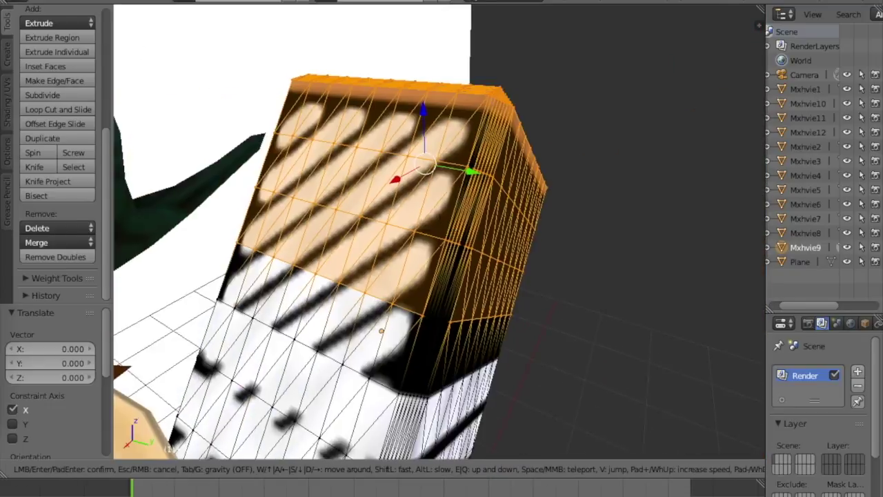
key(Return)
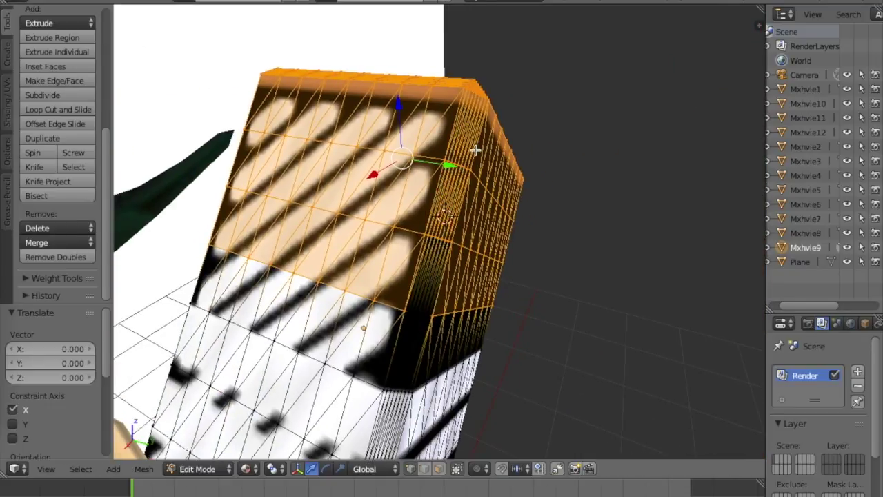
key(shift+d)
right_click(410, 294)
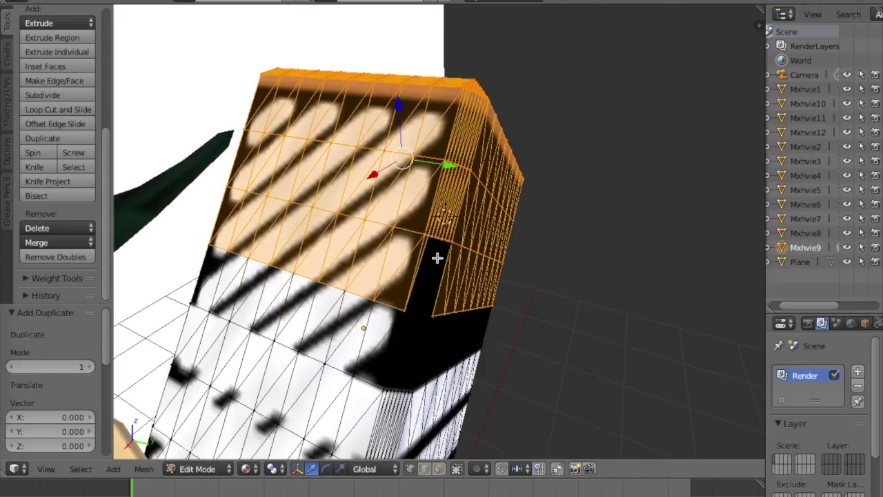
ctrl+drag(381, 306, 441, 314)
ctrl+drag(444, 279, 408, 292)
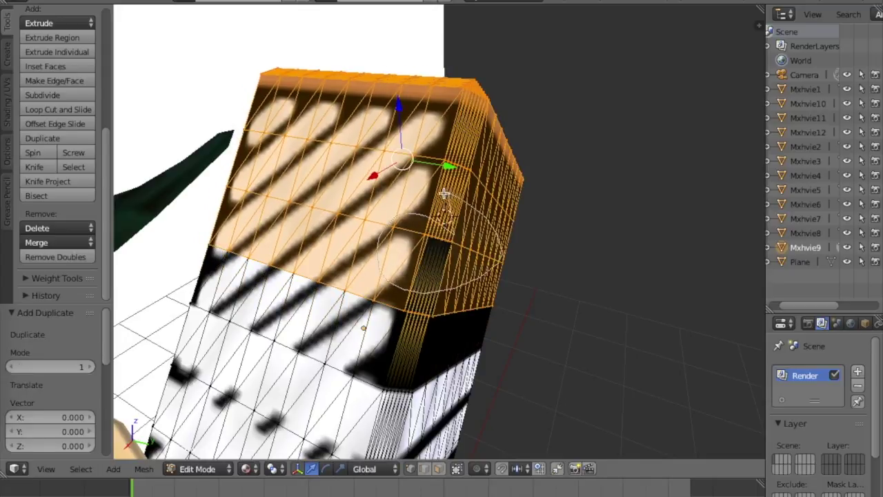
Try rotating the selected right forearm, and undo the rotation.
key(shift+f)
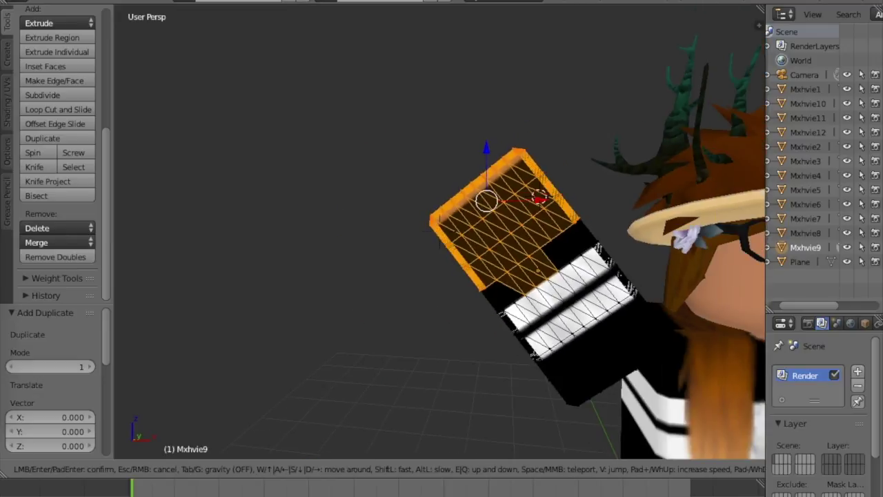
click(440, 231)
drag(506, 147, 515, 155)
key(ctrl+z)
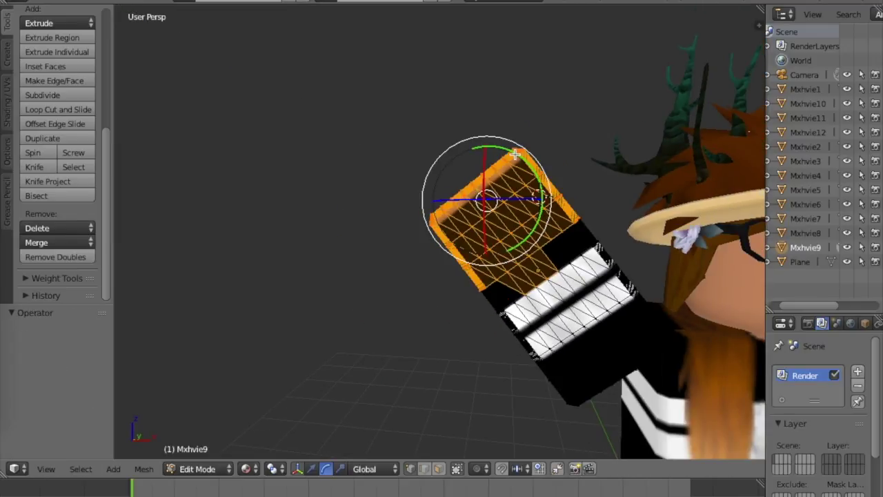
key(r)
right_click(512, 153)
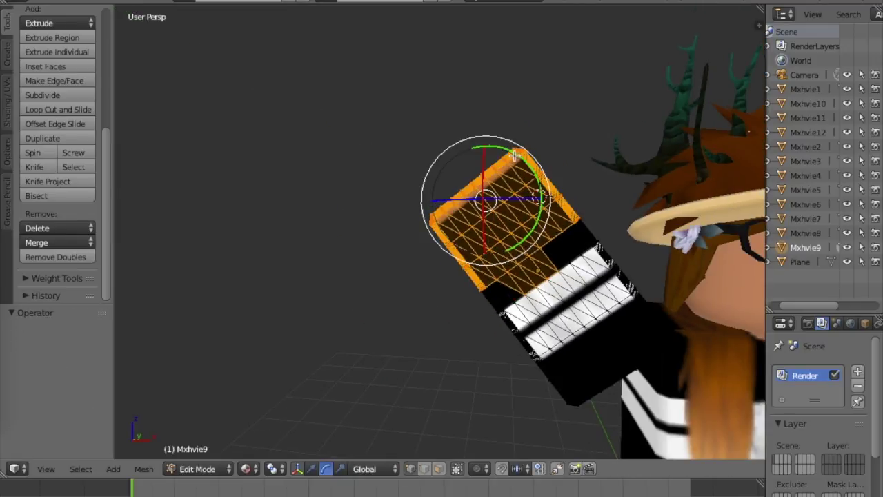
Clear the selection and lasso-select the upper half of the right forearm again from the front.
key(a)
mouse_move(521, 138)
ctrl+mouse_down()
mouse_move(561, 145)
mouse_move(577, 168)
ctrl+mouse_up()
ctrl+drag(564, 210, 568, 214)
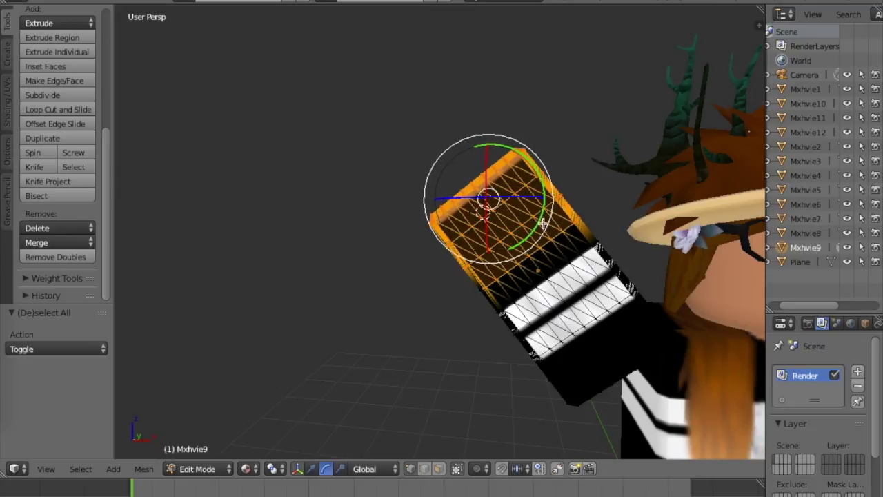
key(shift+f)
key(w)
key(s)
click(432, 189)
ctrl+drag(463, 247, 466, 250)
mouse_move(461, 237)
ctrl+mouse_down()
mouse_move(417, 261)
mouse_move(469, 241)
ctrl+mouse_up()
Add the missed vertices on the outer and rear sides of the right forearm to the selection.
key(shift+f)
key(w)
key(d)
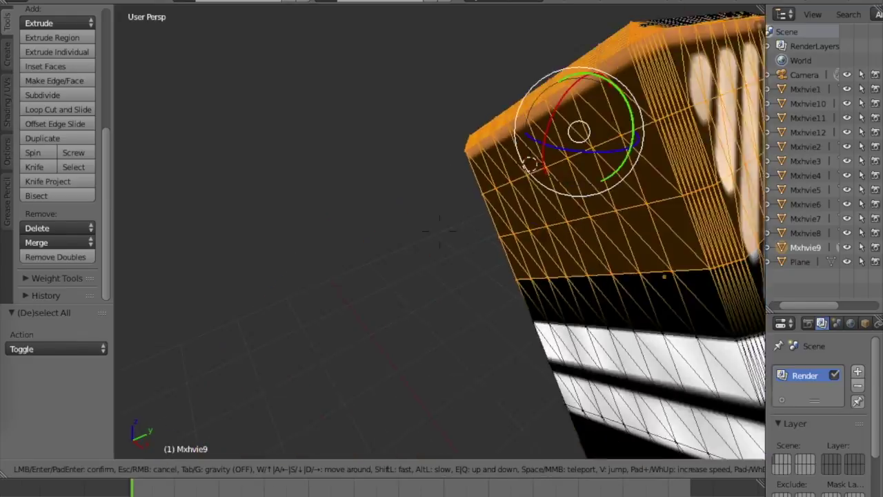
click(440, 232)
mouse_move(434, 122)
ctrl+mouse_down()
mouse_move(398, 265)
mouse_move(417, 262)
ctrl+mouse_up()
key(shift+f)
key(d)
click(440, 232)
ctrl+drag(441, 205, 475, 201)
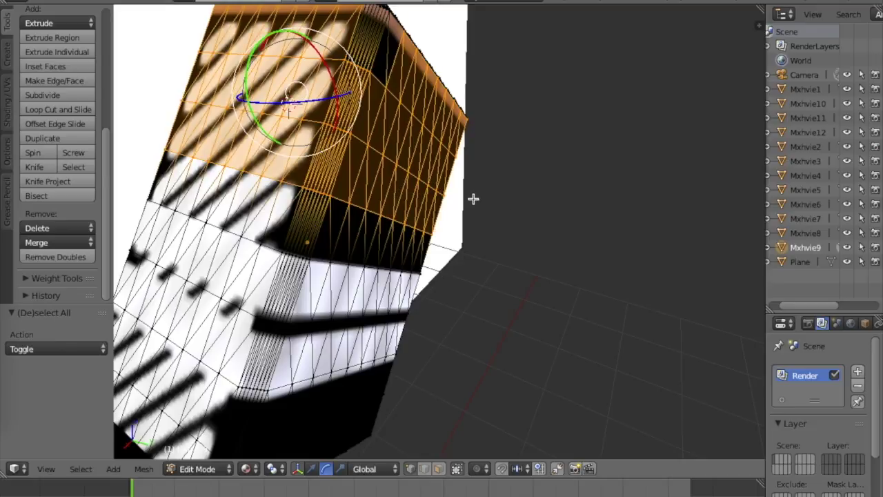
Lasso the missed vertices along the rear outer edge of the right forearm into the selection.
key(shift+f)
key(s)
click(440, 232)
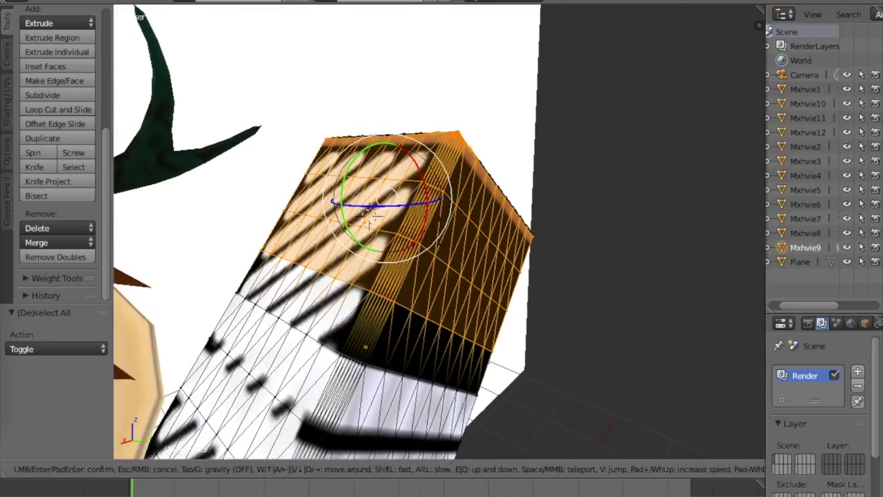
key(shift+f)
key(d)
key(w)
click(440, 232)
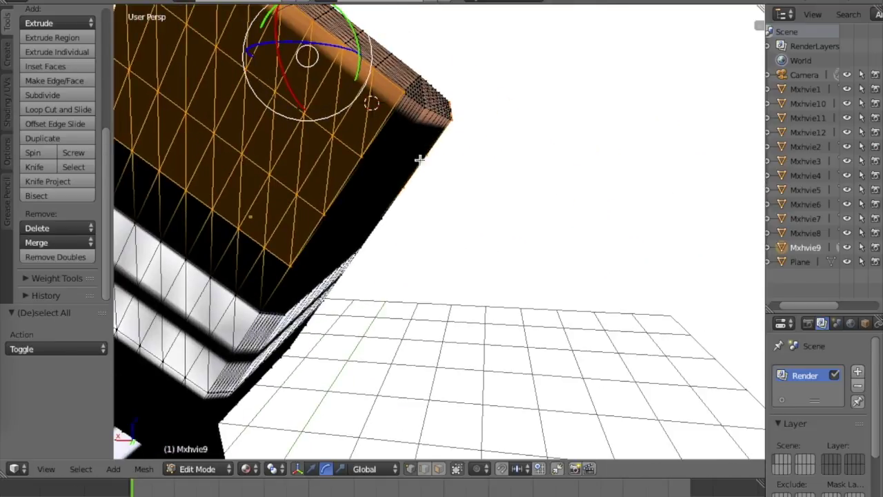
ctrl+drag(298, 231, 445, 235)
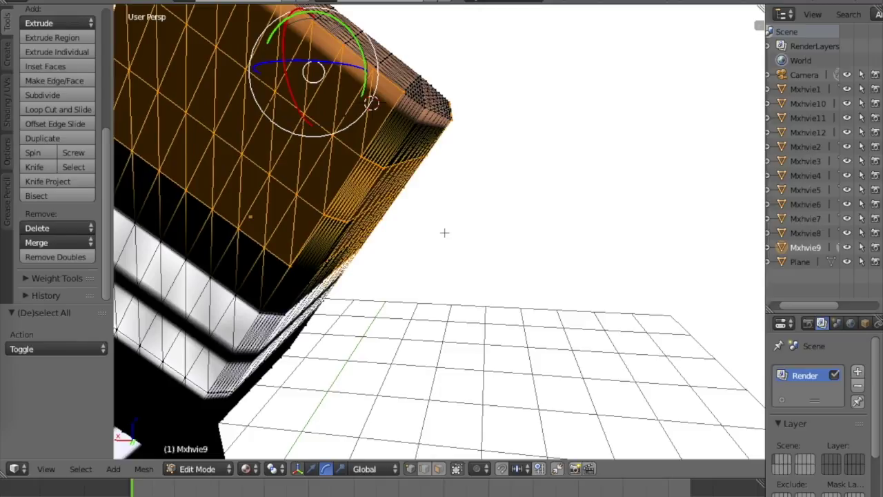
Try moving the selected right forearm, and undo the move.
key(g)
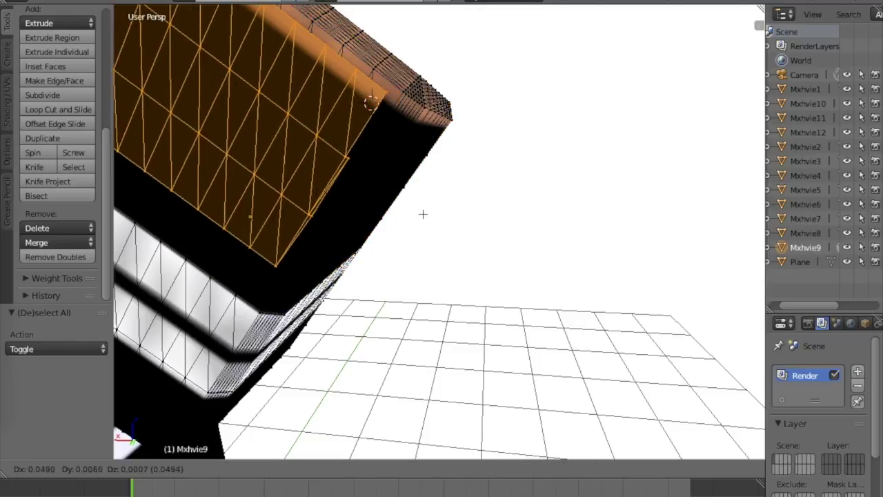
click(424, 214)
key(ctrl+z)
Try rotating the selected right forearm twice, and undo each rotation.
key(shift+f)
key(d)
key(s)
click(439, 234)
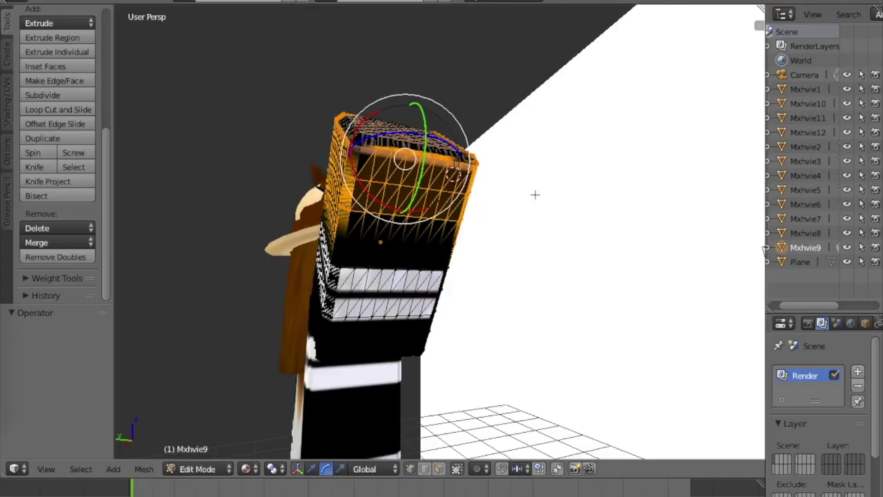
drag(403, 211, 364, 212)
key(ctrl+z)
key(ctrl+z)
key(ctrl+z)
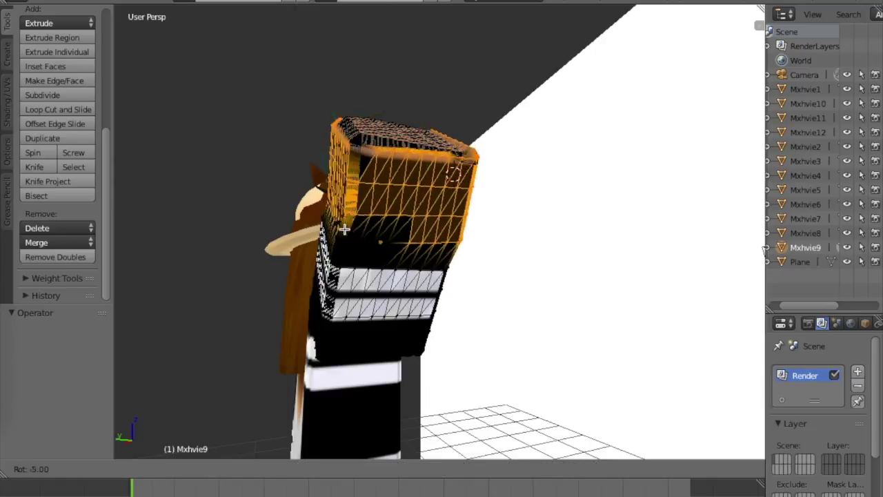
drag(382, 208, 343, 217)
key(ctrl+z)
key(ctrl+z)
key(ctrl+z)
key(ctrl+z)
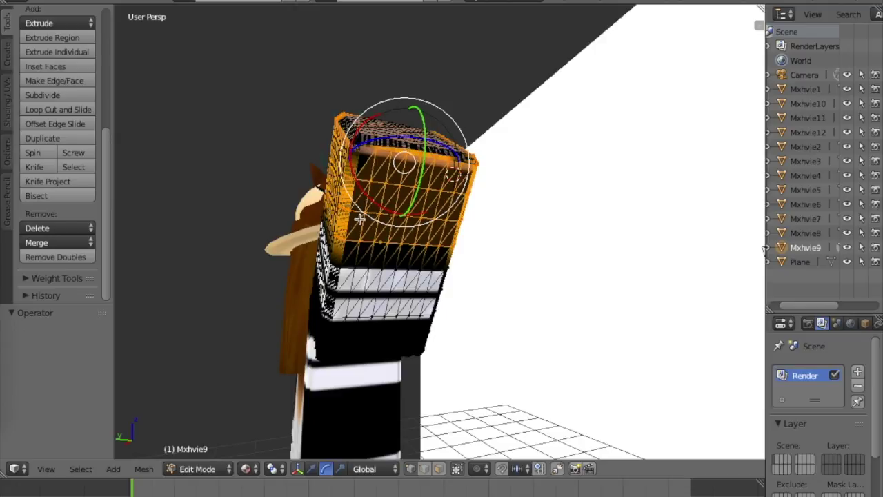
Add the missed corner vertices at the hand end of the right forearm to the selection.
key(shift+f)
key(w)
key(d)
key(a)
click(440, 232)
shift+right_click(295, 66)
shift+right_click(301, 79)
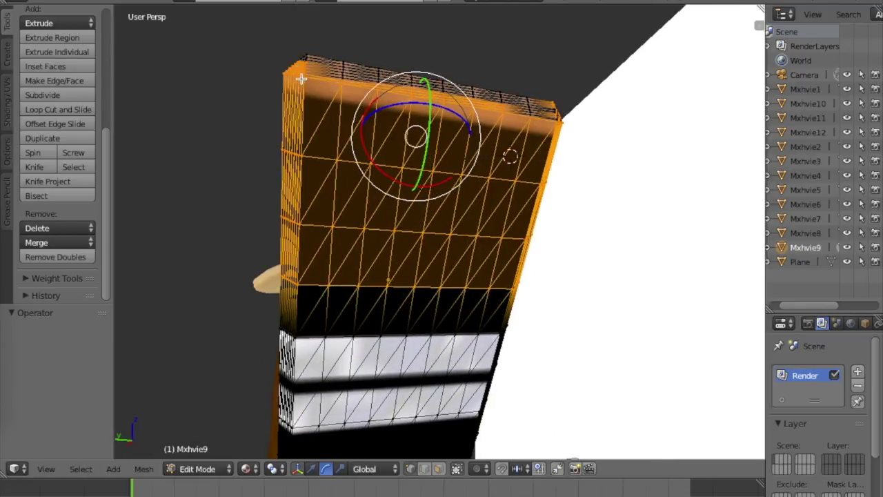
Lasso the skin-coloured end face of the right hand and its outer corner into the selection.
key(shift+f)
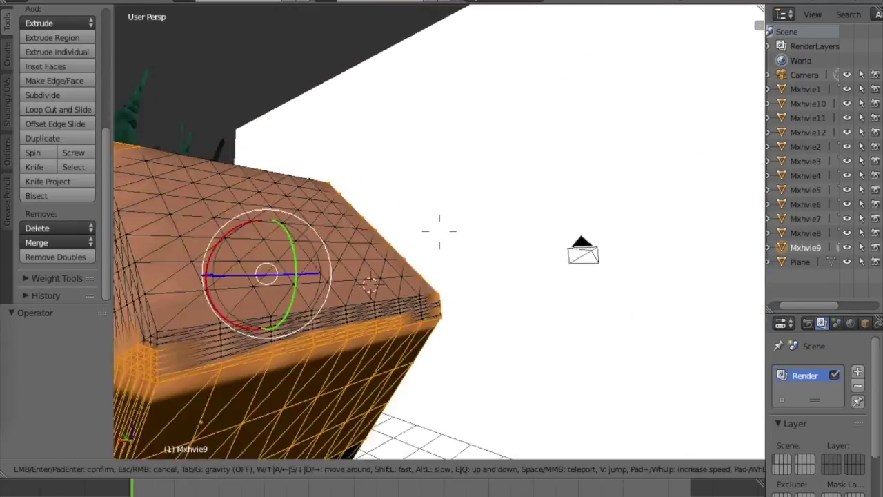
key(s)
key(a)
click(440, 232)
ctrl+drag(401, 185, 390, 183)
ctrl+drag(437, 260, 408, 279)
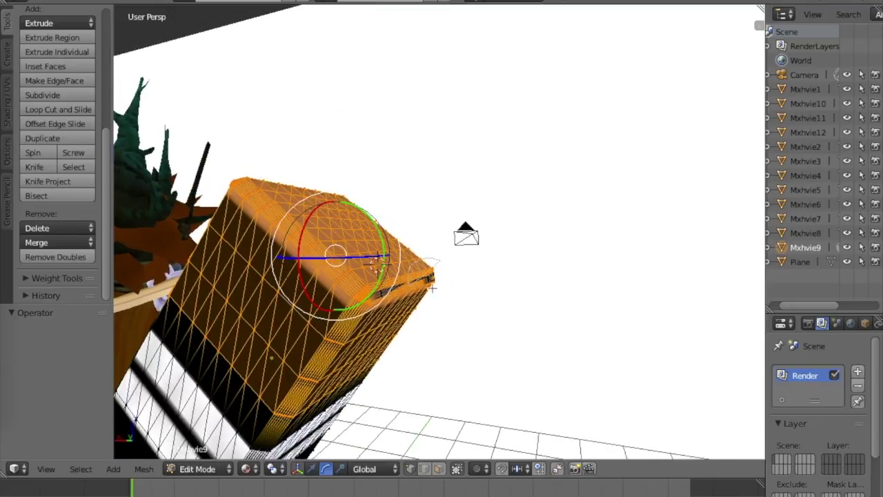
Lasso the remaining unselected patch of vertices at the corner of the right hand's end face into the selection.
key(shift+f)
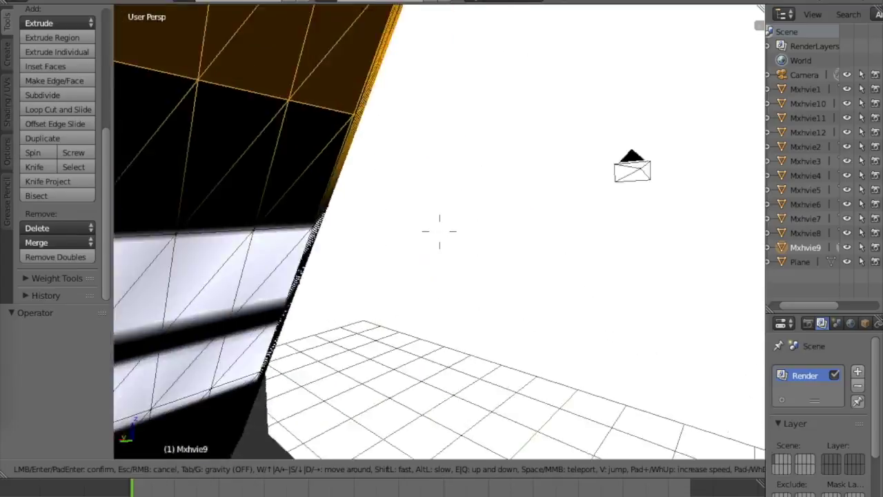
click(440, 233)
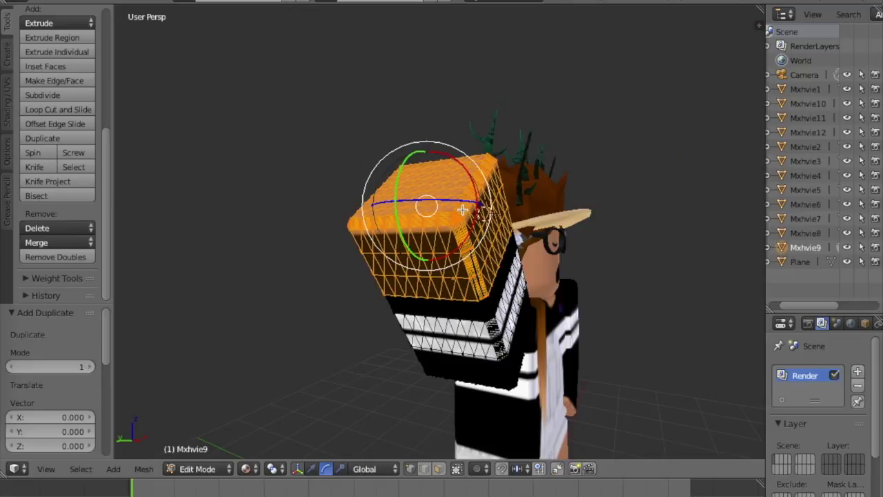
key(shift+f)
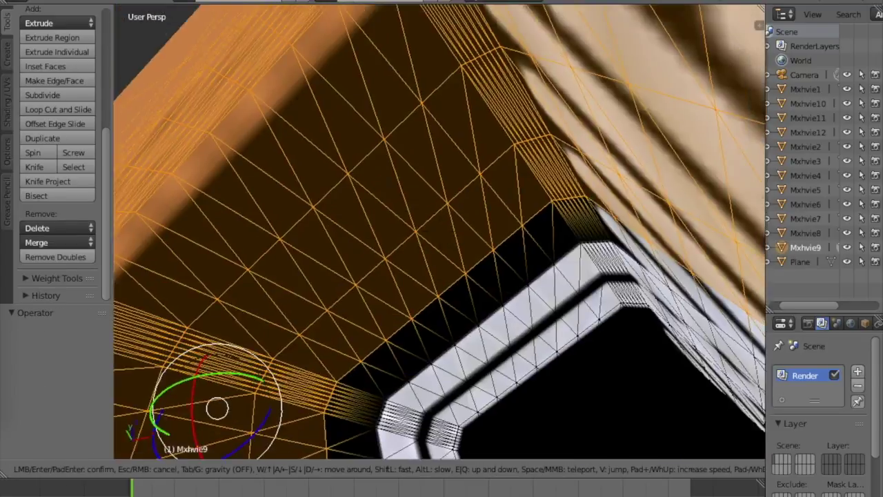
key(s)
click(434, 230)
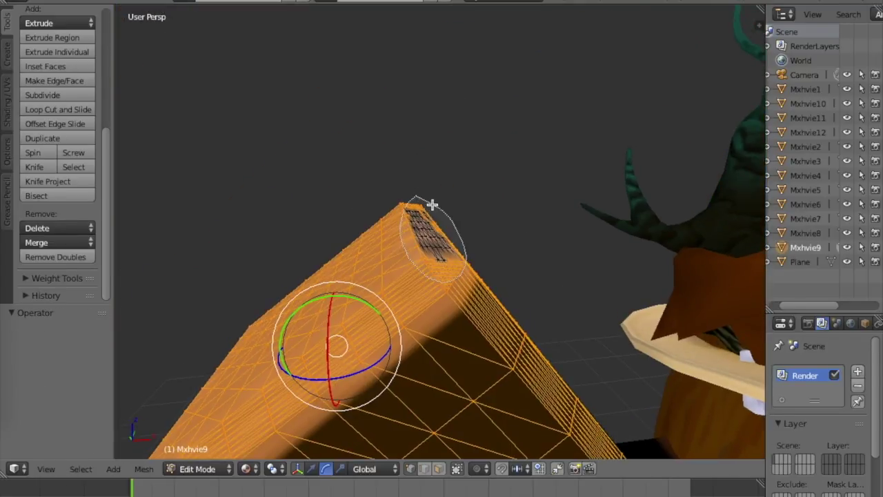
Try rotating and then moving the fully selected right forearm, and undo both changes.
key(shift+f)
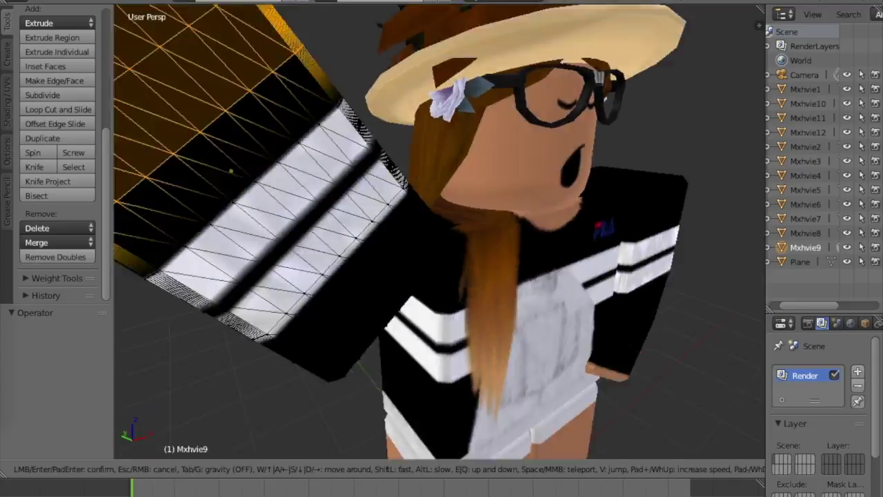
key(s)
click(338, 170)
drag(267, 91, 282, 99)
click(312, 469)
drag(303, 144, 428, 147)
key(ctrl+z)
key(ctrl+z)
Rotate the selected right forearm closer to upright and move it 0.324 along X to line up with the elbow.
key(shift+f)
key(w)
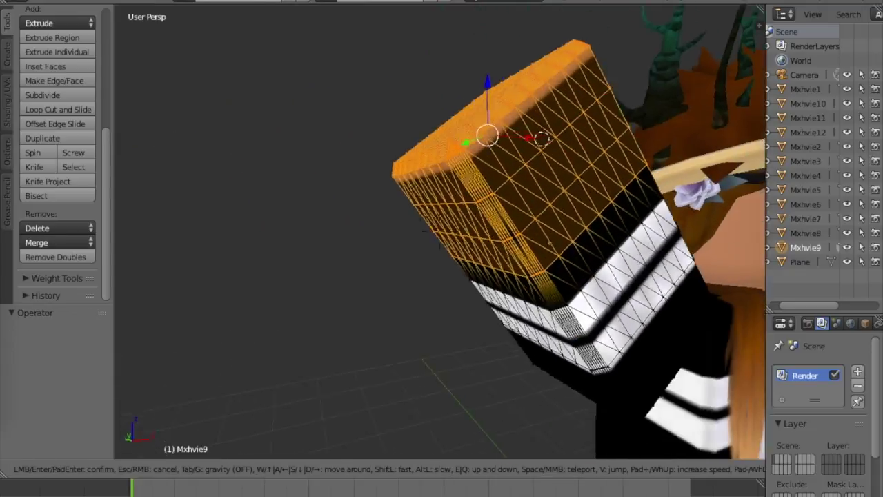
click(459, 225)
key(shift+f)
key(s)
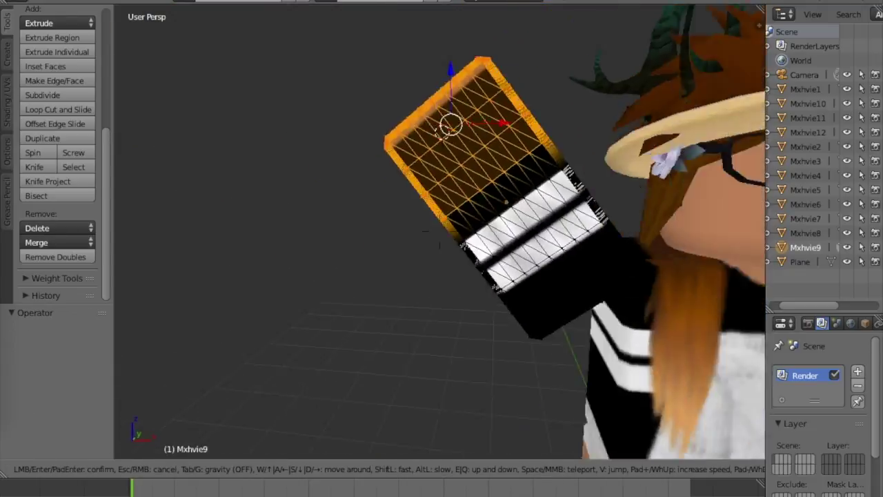
click(440, 232)
click(325, 469)
drag(472, 57, 489, 70)
click(312, 468)
drag(493, 113, 530, 107)
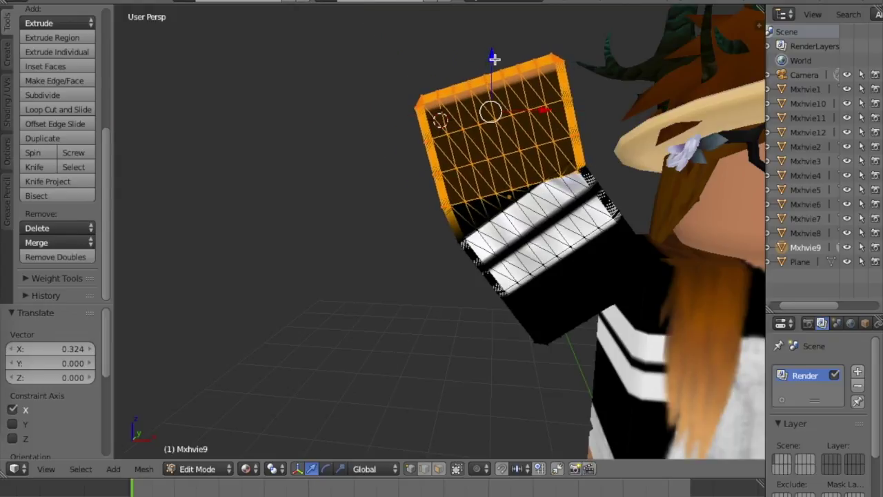
Fine-tune the forearm's height and sideways position over the elbow, finishing with a 0.016 move along Z.
drag(495, 60, 494, 42)
drag(548, 94, 537, 92)
drag(479, 45, 481, 43)
key(shift+f)
key(s)
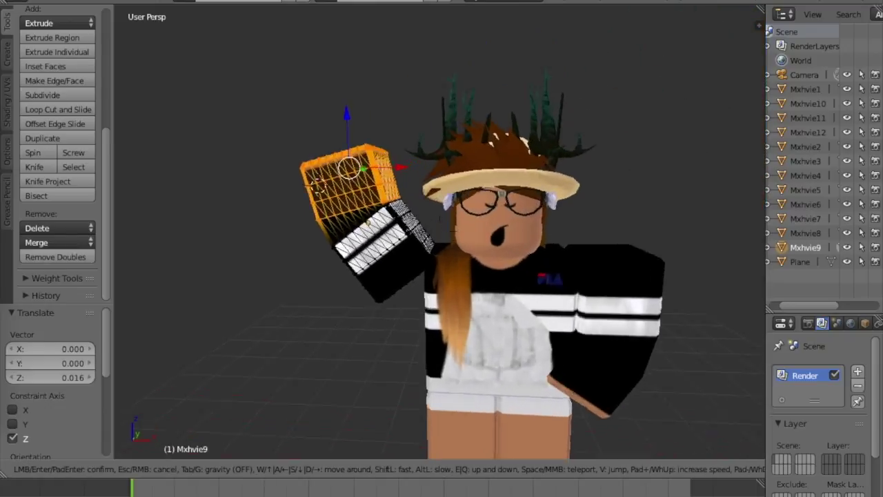
key(w)
key(s)
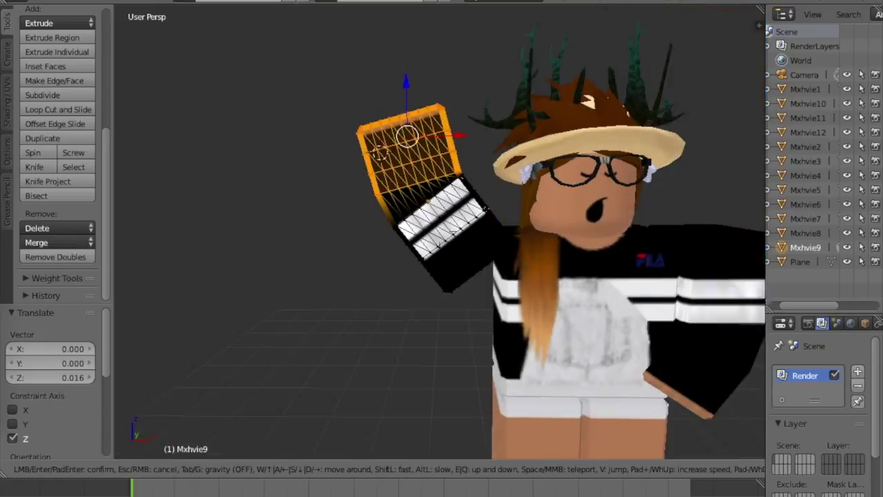
key(w)
click(440, 233)
Return to Object Mode and nudge the whole right arm 0.054 along X, slightly down, and another 0.008 along X.
click(212, 475)
click(215, 440)
drag(463, 195, 467, 196)
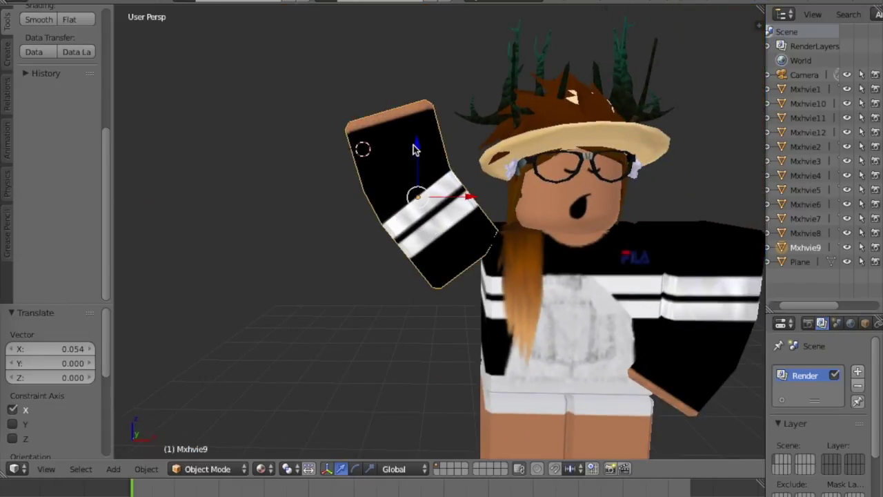
drag(414, 147, 415, 150)
drag(467, 198, 467, 201)
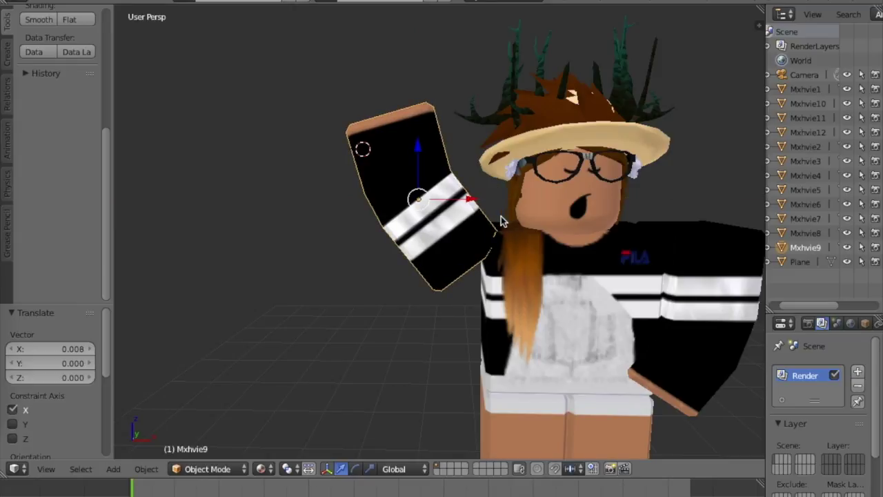
Select the head accessories, including the hair, hat and antlers, and rotate them 15.1° about the Z axis.
key(shift+f)
key(s)
key(w)
click(441, 233)
right_click(498, 212)
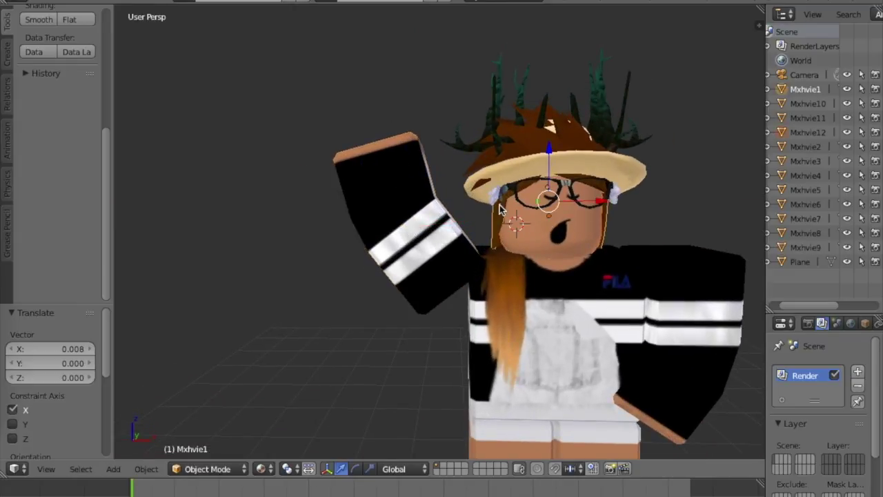
shift+right_click(520, 191)
shift+right_click(514, 169)
shift+right_click(508, 143)
shift+right_click(517, 146)
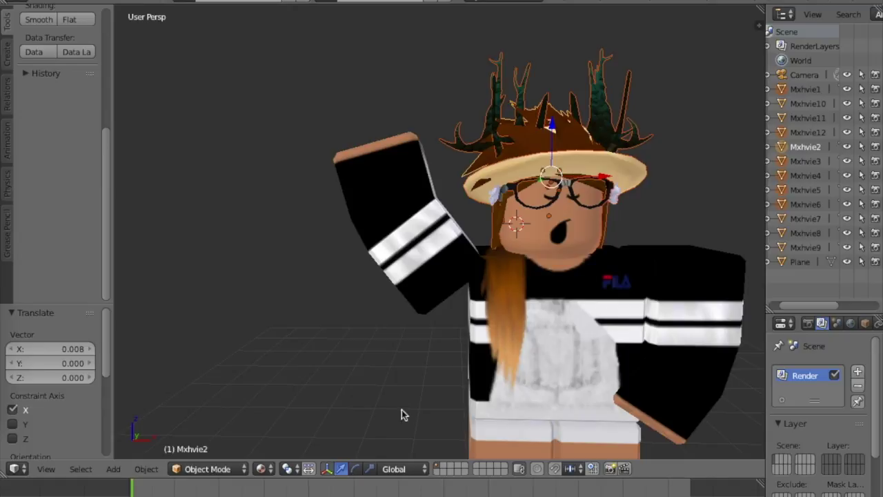
click(354, 468)
mouse_move(558, 175)
mouse_down()
mouse_move(545, 177)
mouse_move(560, 165)
mouse_up()
Look through the camera and fly it closer so the full avatar fills more of the frame.
scroll(476, 240, down, 4)
scroll(465, 239, down, 2)
click(58, 470)
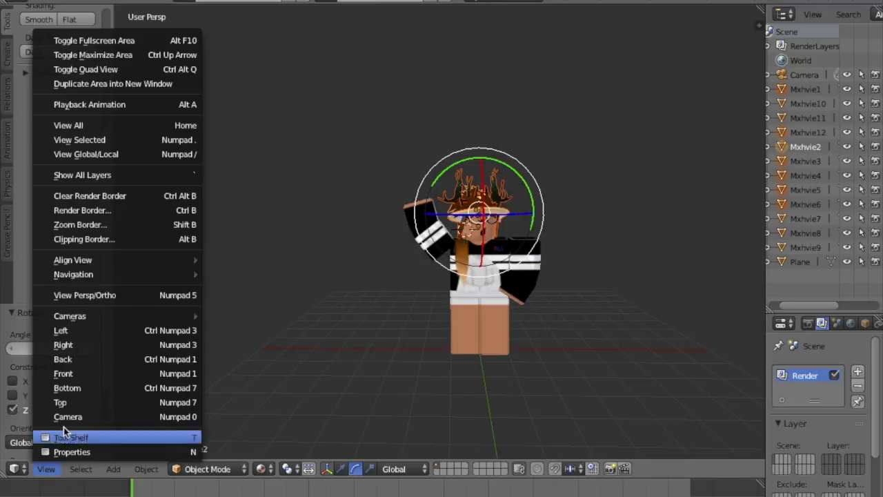
click(68, 418)
key(shift+f)
key(w)
key(s)
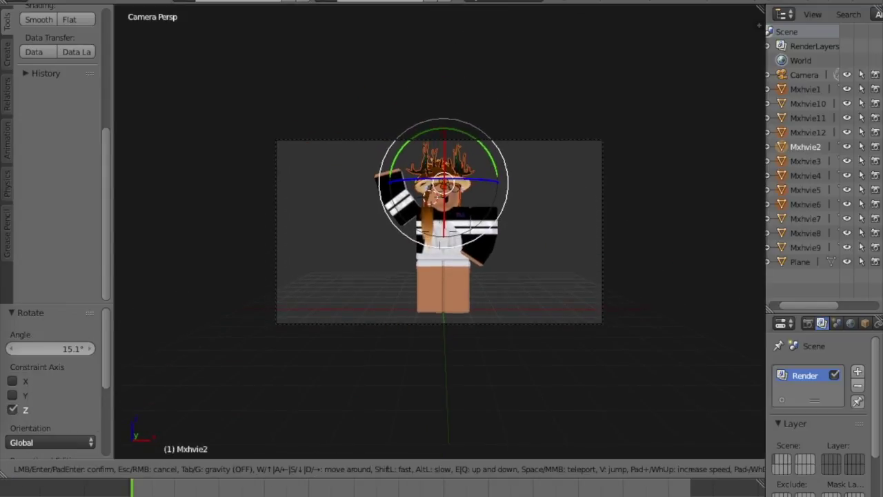
click(436, 239)
Hide the tool shelf, leave the camera view and examine the posed avatar from the side.
click(46, 469)
click(79, 445)
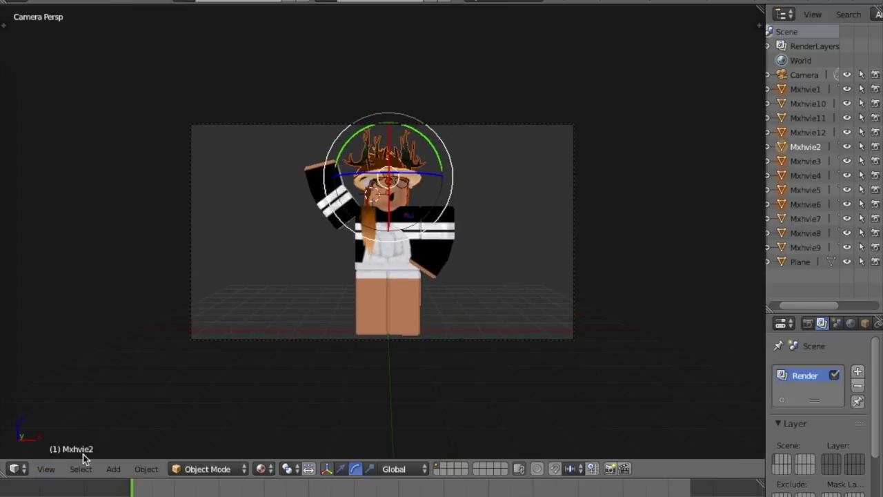
click(47, 470)
click(75, 418)
key(shift+f)
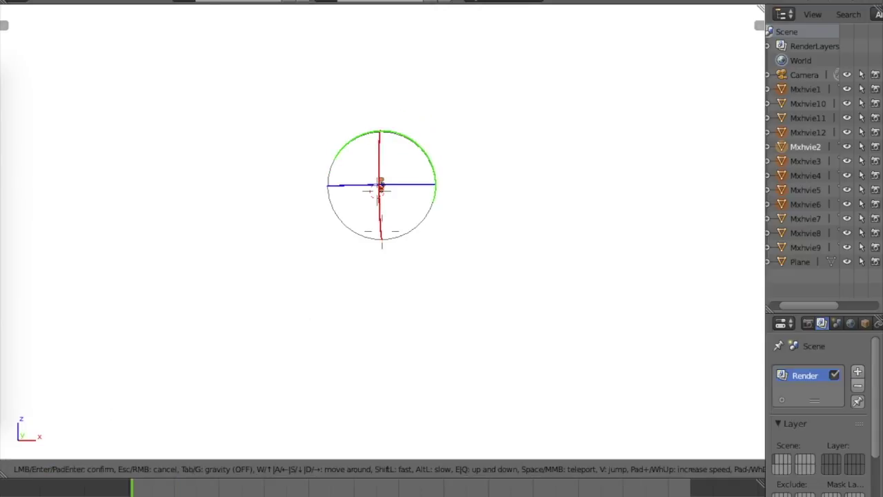
key(w)
key(s)
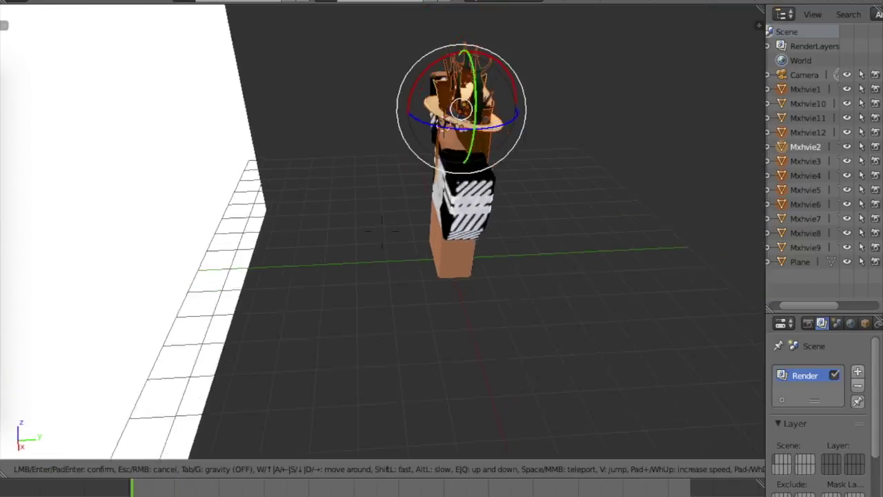
click(382, 231)
Show the tool shelf again and examine the avatar's arms and head from an angled front view.
click(14, 468)
click(14, 468)
click(43, 475)
click(71, 436)
key(shift+f)
key(w)
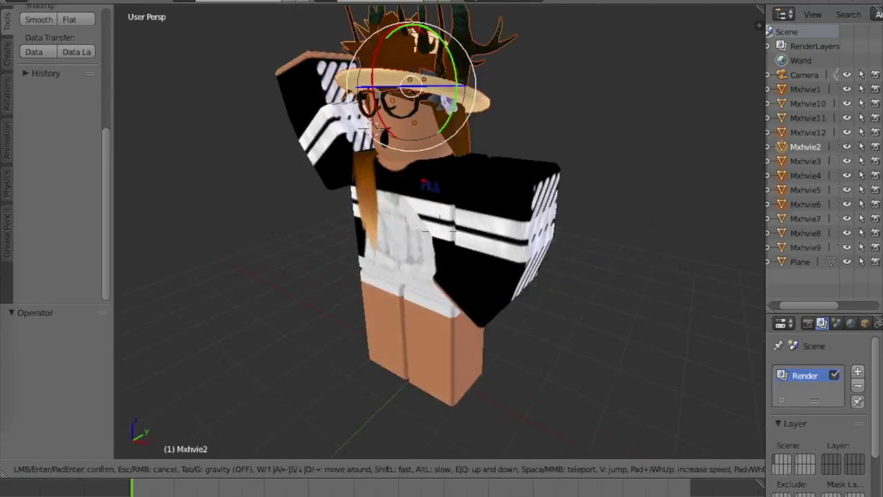
key(s)
click(440, 232)
Render the posed avatar as a still image and open the commands for the rendered image.
click(76, 2)
click(89, 12)
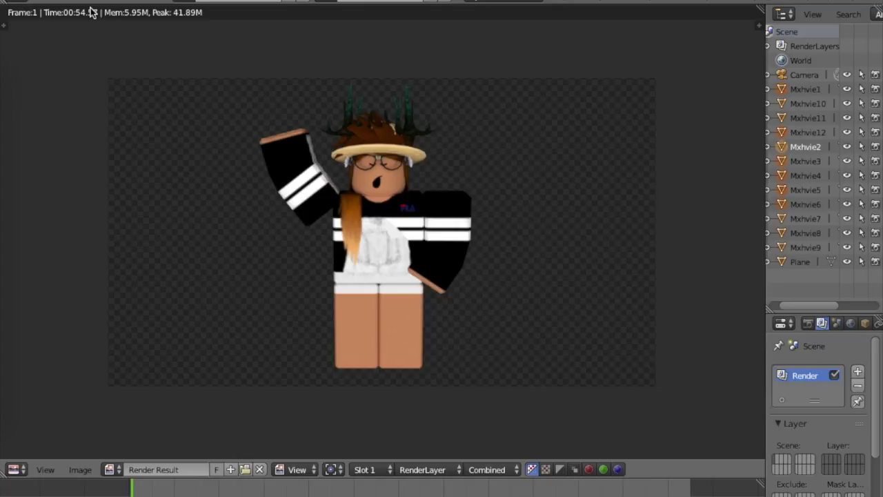
click(75, 471)
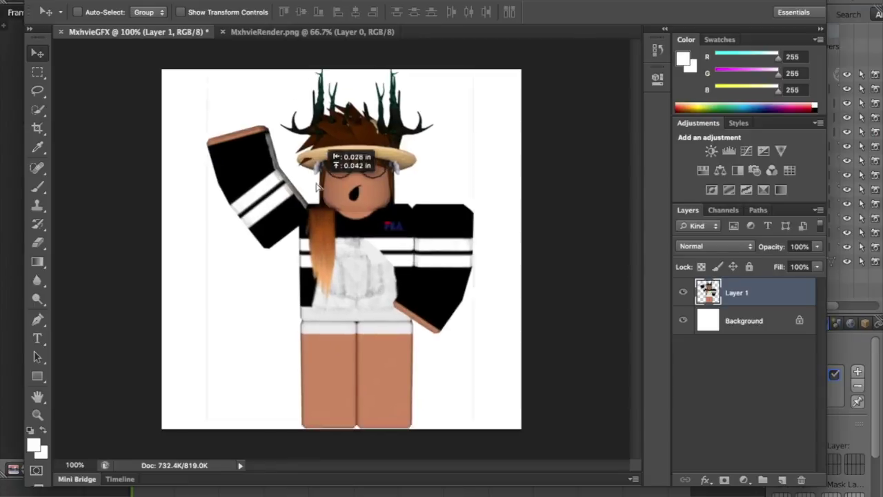
Switch to Photoshop and position the avatar layer in MxhvieGFX with its legs resting on the canvas's lower edge.
drag(333, 173, 310, 196)
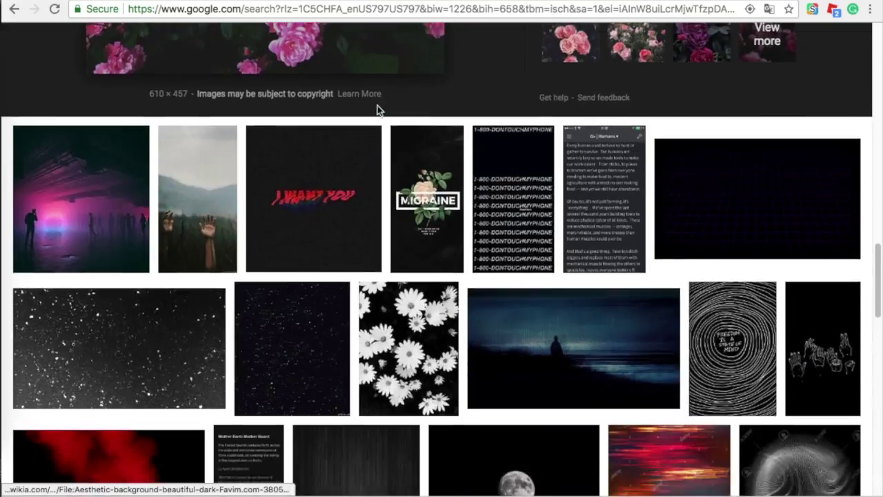
Switch to Google Images in the browser, browse dark aesthetic backgrounds and compare the related rose pictures.
scroll(378, 109, down, 9)
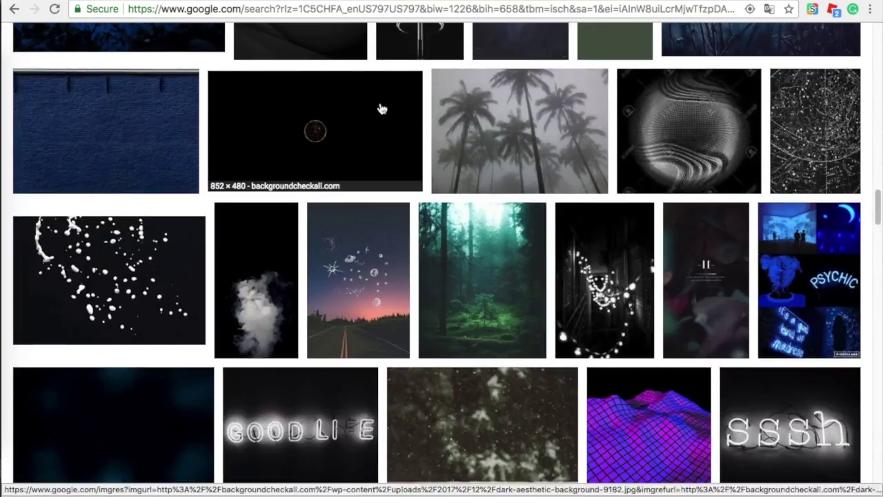
scroll(478, 108, down, 7)
scroll(479, 108, up, 20)
click(448, 179)
click(649, 307)
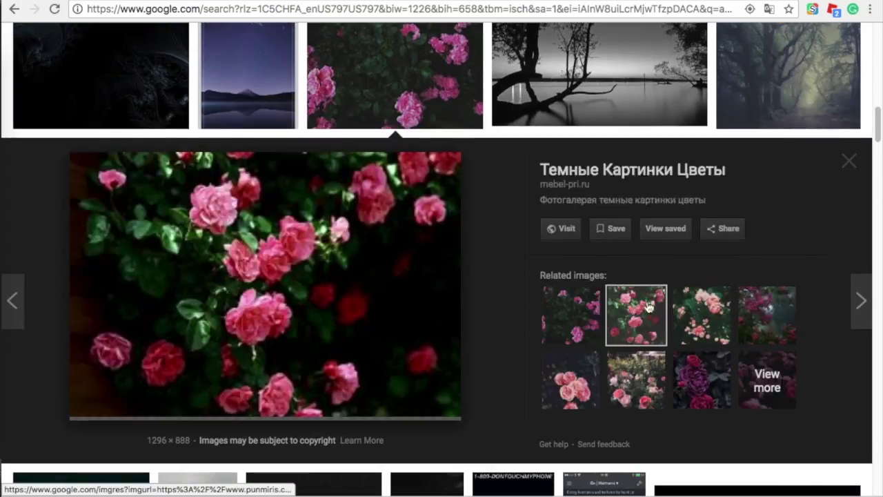
click(692, 312)
click(686, 364)
click(592, 377)
click(759, 316)
click(575, 310)
scroll(647, 171, up, 2)
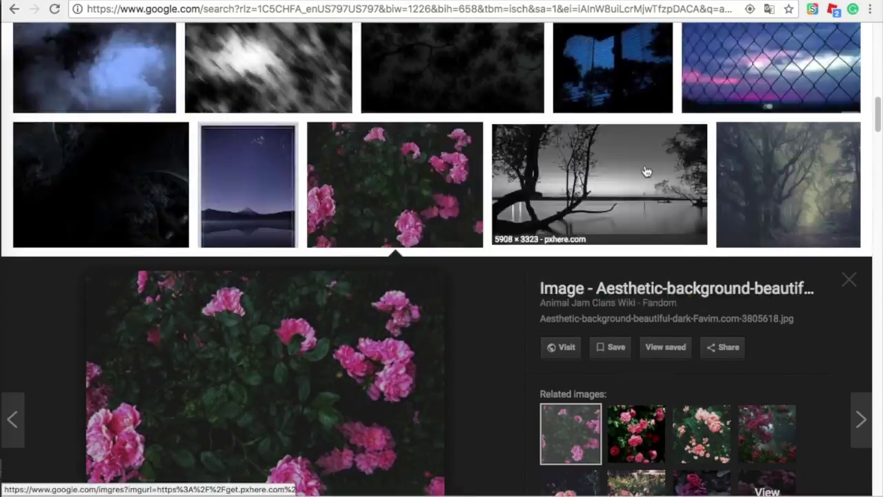
scroll(647, 171, up, 12)
Refine the image search to "aesthetic flower background dark".
click(169, 53)
text(flower)
key(Return)
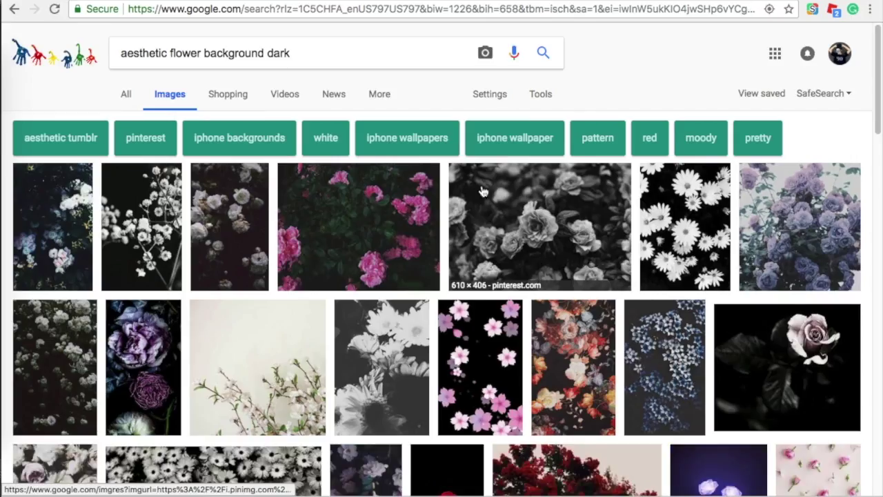
Copy the purple roses image from the search results and paste it into the MxhvieGFX document in Photoshop.
scroll(464, 188, down, 1)
click(776, 200)
right_click(275, 267)
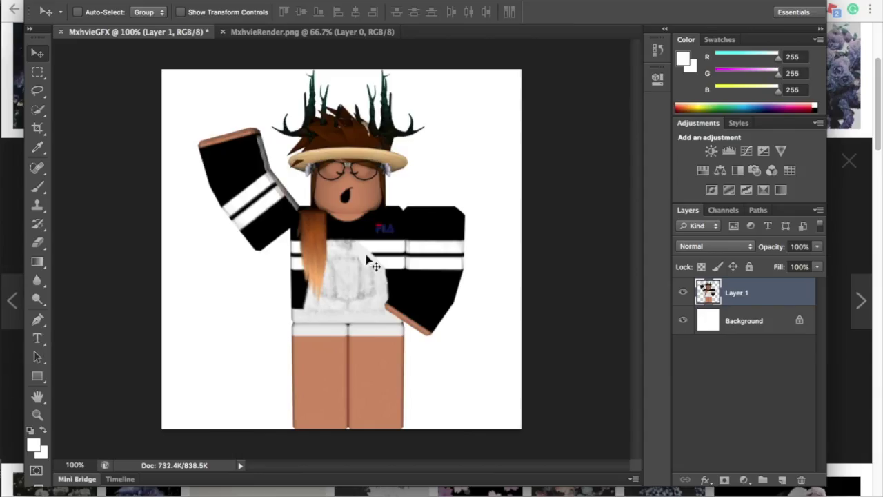
key(super+v)
Align the pasted roses with the canvas's upper-left corner and scale them to 104.17% to fill the canvas.
drag(391, 184, 384, 178)
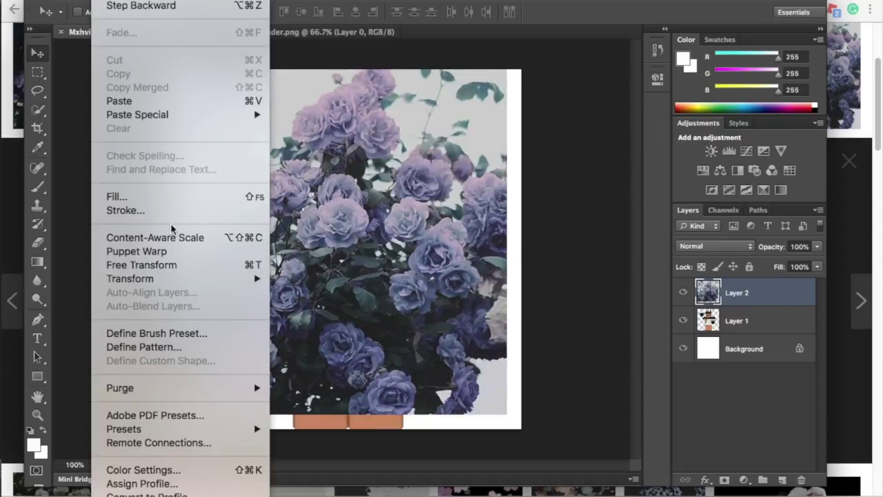
click(164, 265)
shift+drag(507, 414, 521, 428)
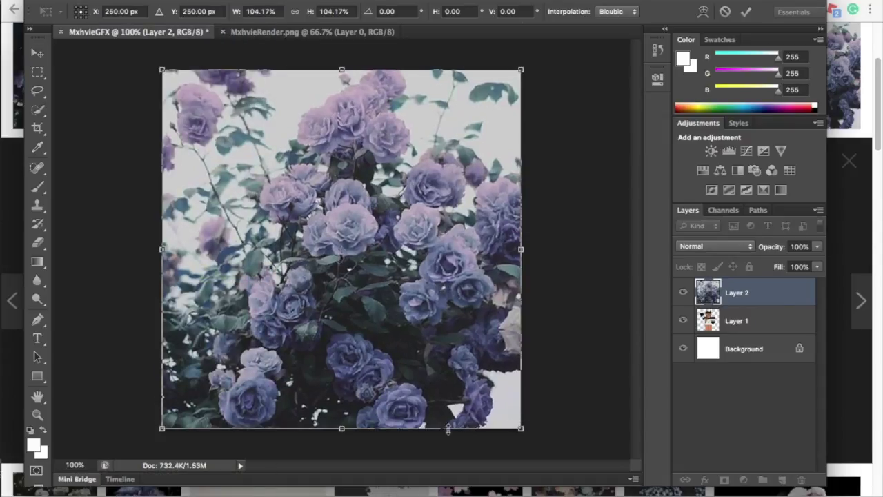
key(Return)
Place the avatar layer above the roses layer, and dismiss the roses layer's style settings without changes.
drag(735, 326, 736, 290)
double_click(709, 323)
click(734, 192)
Apply a Gaussian Blur with a radius of 1.5 pixels to the roses layer.
click(293, 1)
mouse_move(359, 129)
click(502, 236)
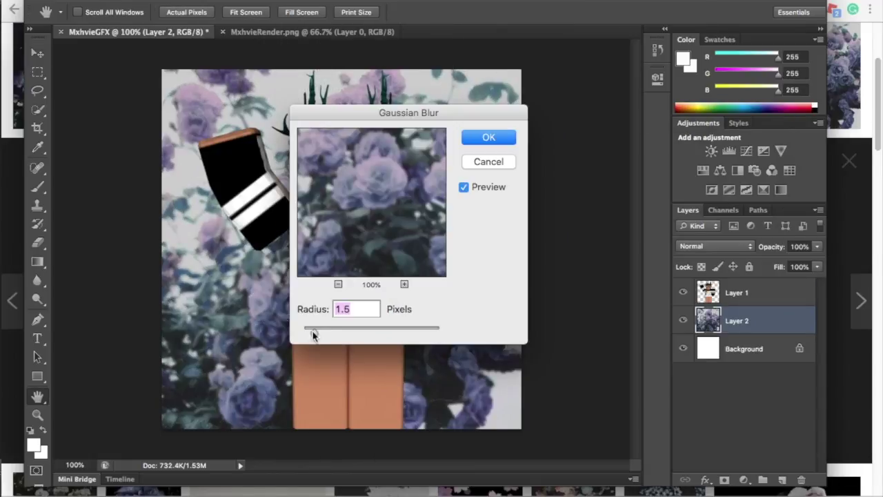
click(483, 138)
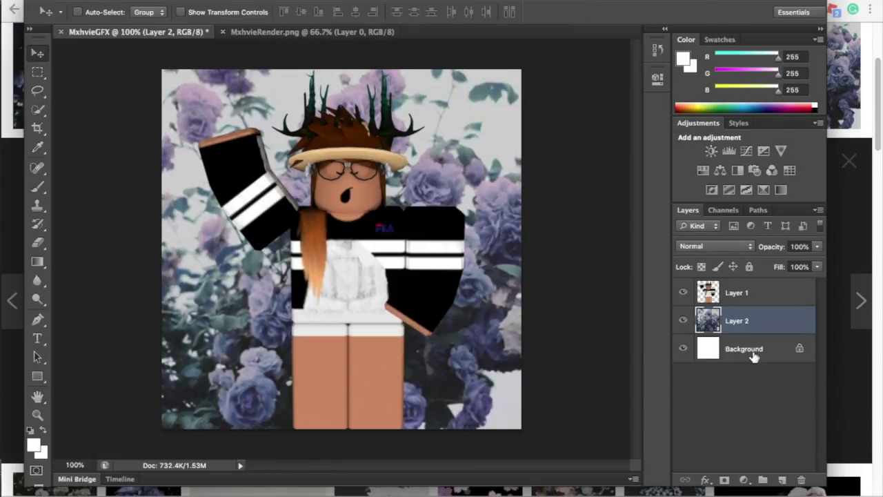
Convert the locked Background into a regular layer and add a new blank layer above the avatar layer.
double_click(743, 350)
key(Return)
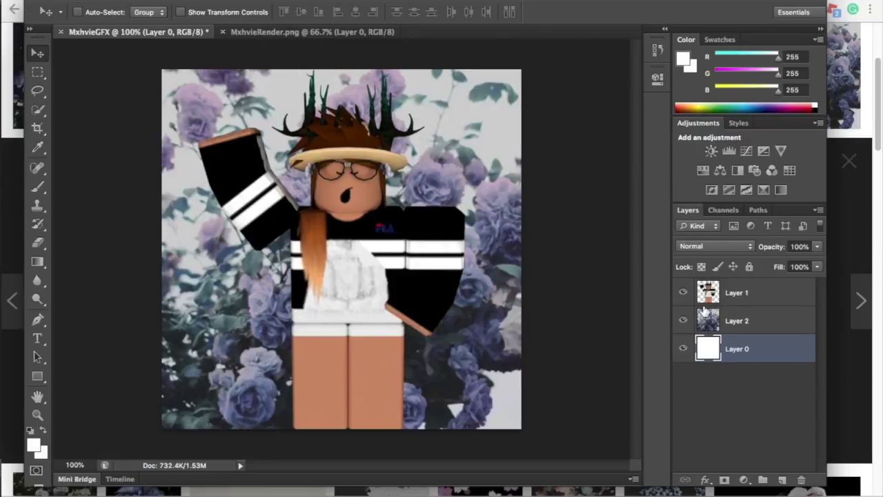
click(783, 480)
drag(734, 347, 733, 299)
Pick a hard round tip for the History Brush and cover the new blank layer with white.
click(37, 223)
click(97, 14)
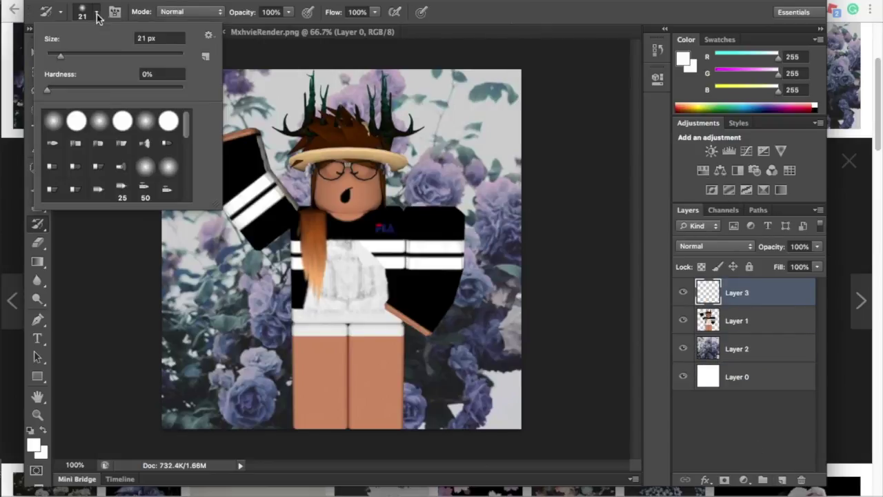
click(170, 123)
click(408, 155)
Give the white layer a reduced-opacity inside Stroke and a 30 px Inner Shadow at 100% opacity, and set its fill to 0%.
double_click(711, 291)
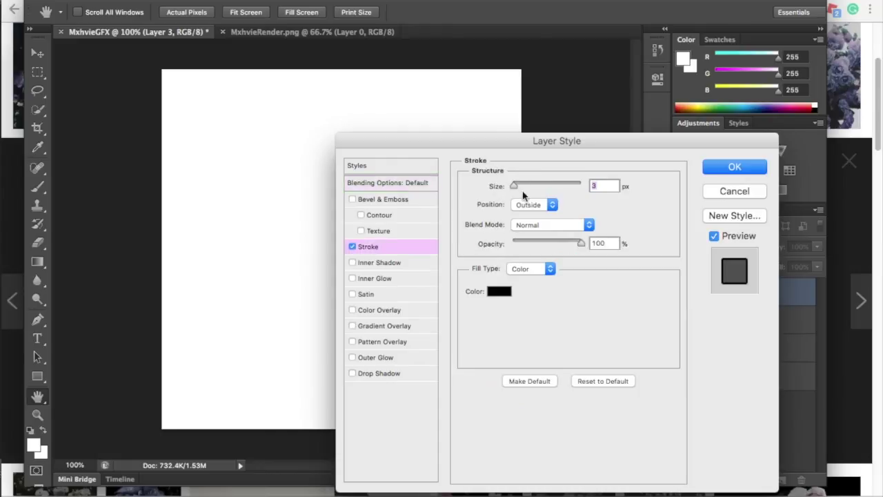
click(527, 204)
drag(516, 185, 521, 181)
click(526, 213)
drag(581, 243, 554, 244)
click(384, 263)
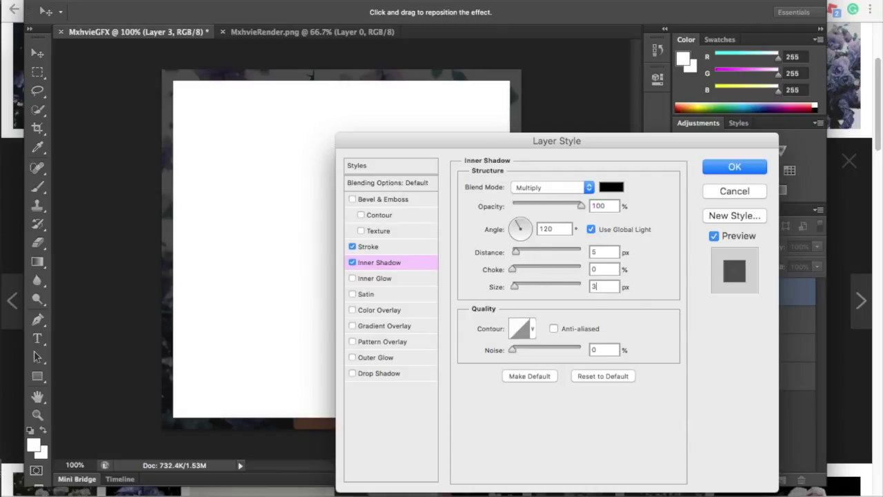
text(0)
click(724, 168)
drag(816, 283, 729, 283)
Apply a saved style preset with a thin light stroke to the border layer and place it below the avatar layer.
double_click(710, 295)
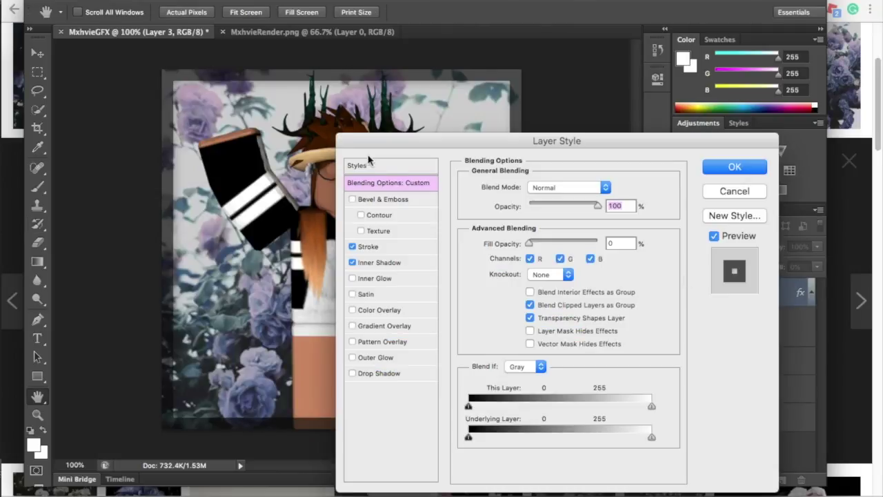
click(365, 166)
click(560, 224)
click(727, 170)
drag(711, 302, 682, 361)
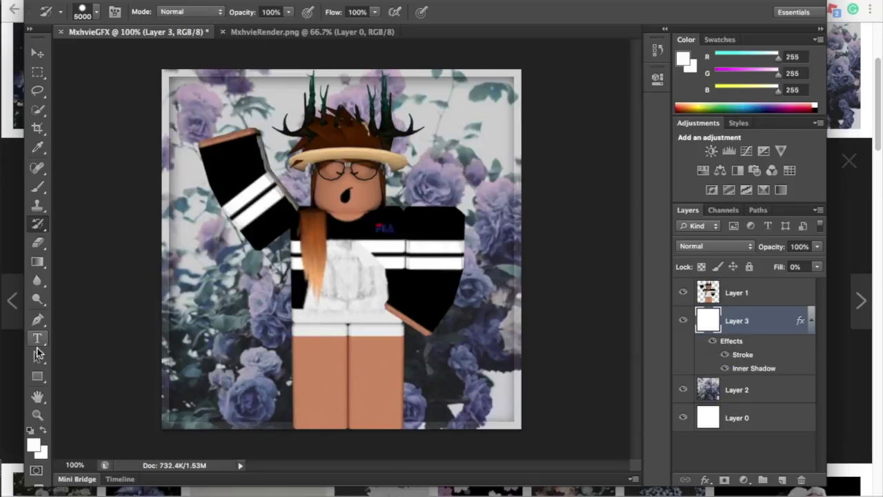
Add the white text "Mxhvie GFX" in 72 pt Lemon/Milk as the topmost layer and centre it across the avatar's legs.
key(t)
click(301, 255)
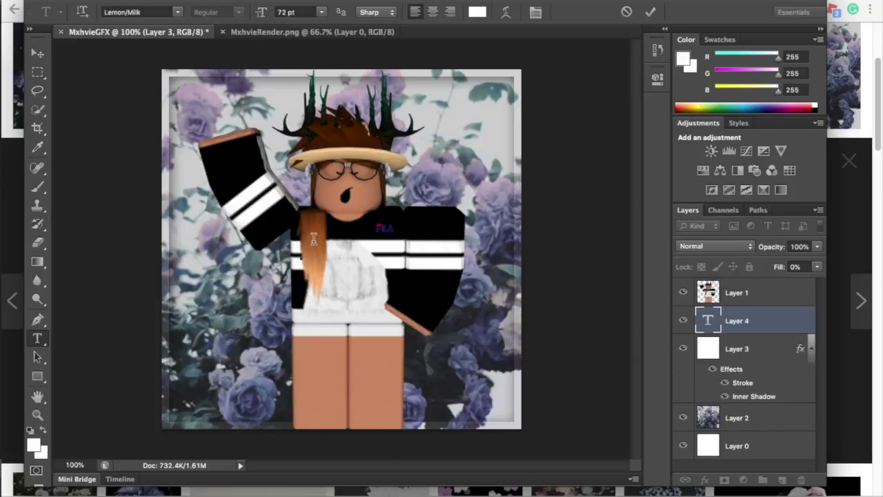
drag(710, 321, 711, 281)
key(v)
drag(327, 241, 224, 360)
drag(288, 357, 277, 363)
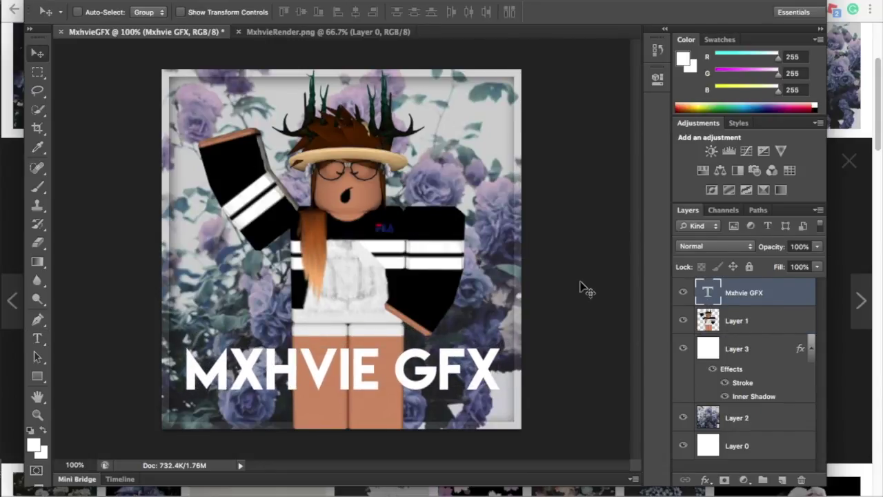
Start saving the document under Save As and open the list of save locations.
click(69, 2)
click(109, 126)
click(422, 122)
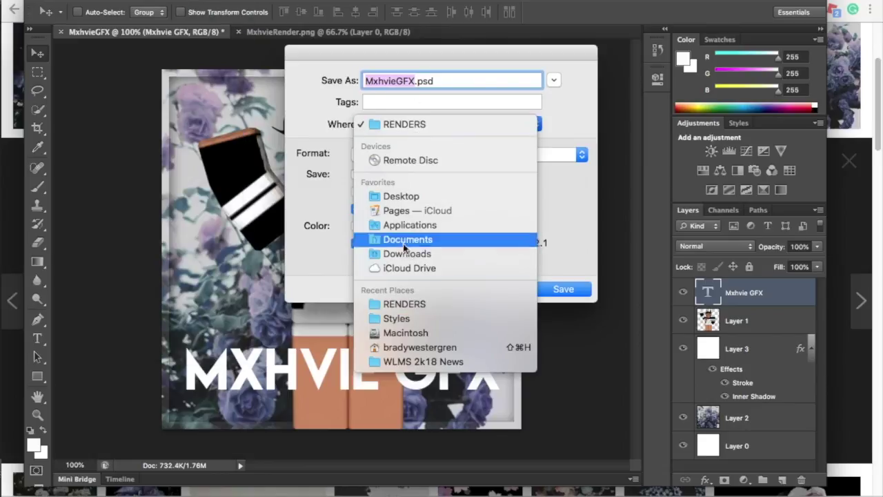